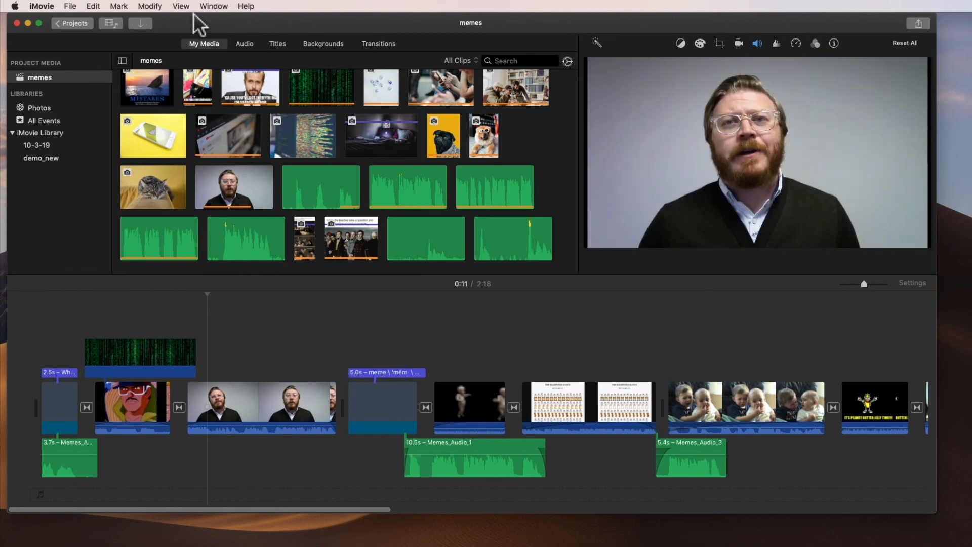
- Return to the project browser, check its media and project views, and reopen the memes project
{"action": "left_click", "coordinate": [71, 23]}
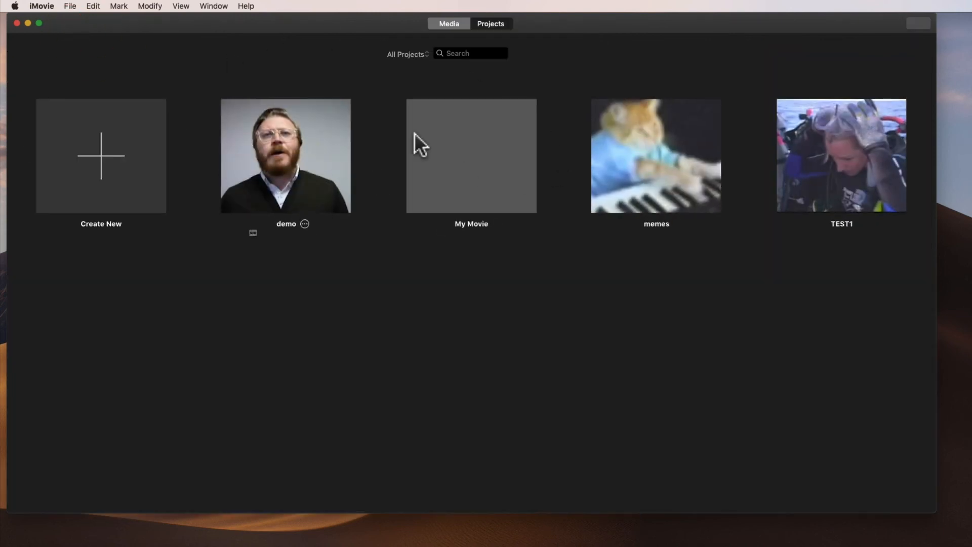
{"action": "left_click", "coordinate": [436, 24]}
{"action": "left_click", "coordinate": [487, 24]}
{"action": "double_click", "coordinate": [675, 166]}
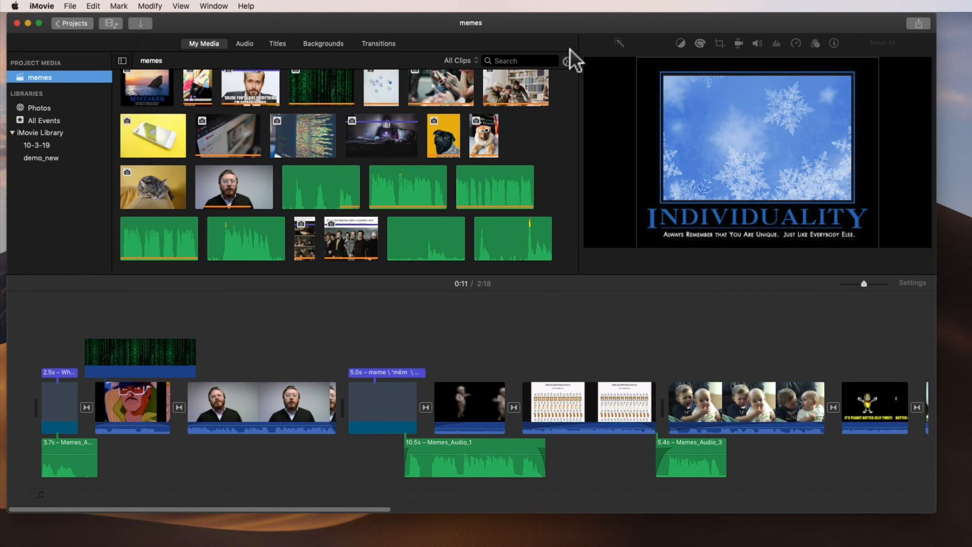
- Browse the clips, photos and audio files in the memes project's media
{"action": "left_click", "coordinate": [500, 147]}
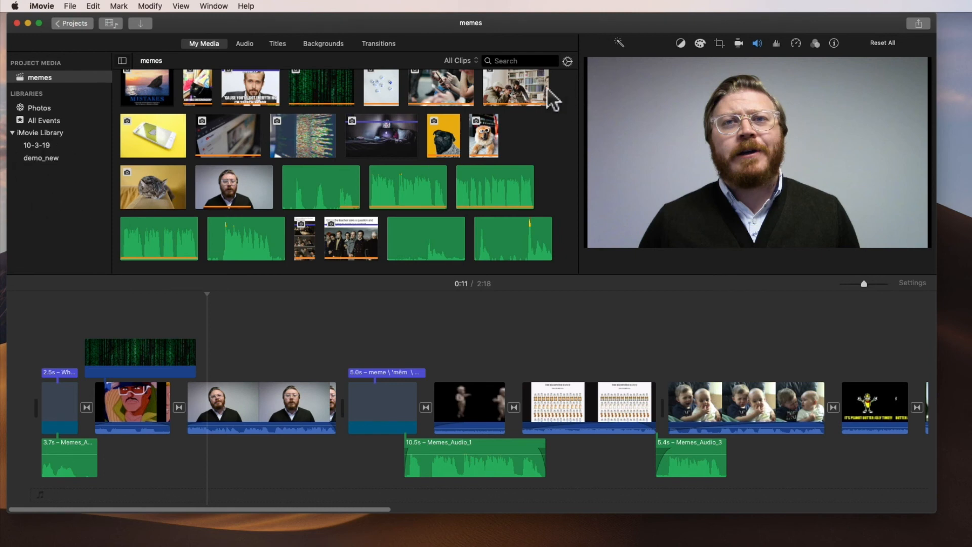
{"action": "scroll", "coordinate": [397, 261], "scroll_direction": "up", "scroll_amount": 5}
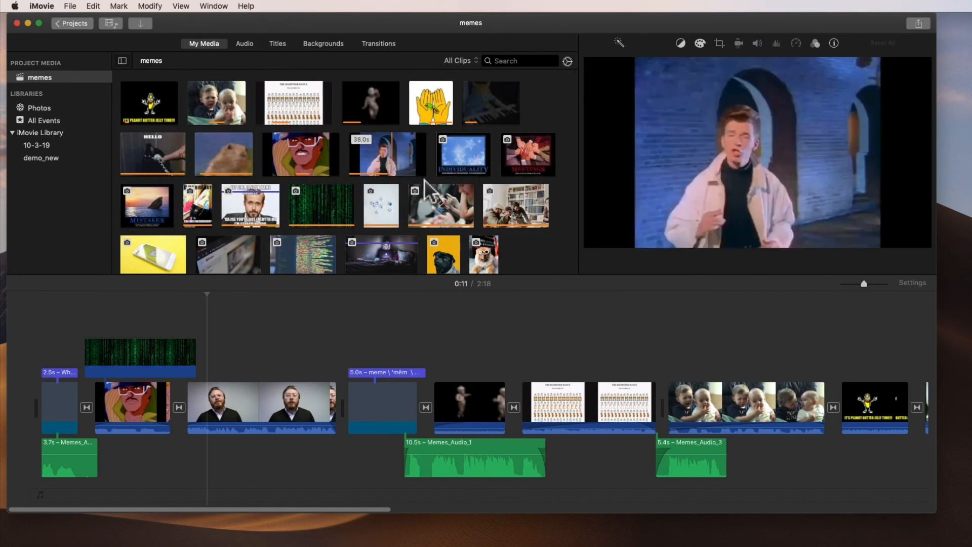
{"action": "scroll", "coordinate": [449, 180], "scroll_direction": "down", "scroll_amount": 2}
{"action": "scroll", "coordinate": [448, 180], "scroll_direction": "down", "scroll_amount": 3}
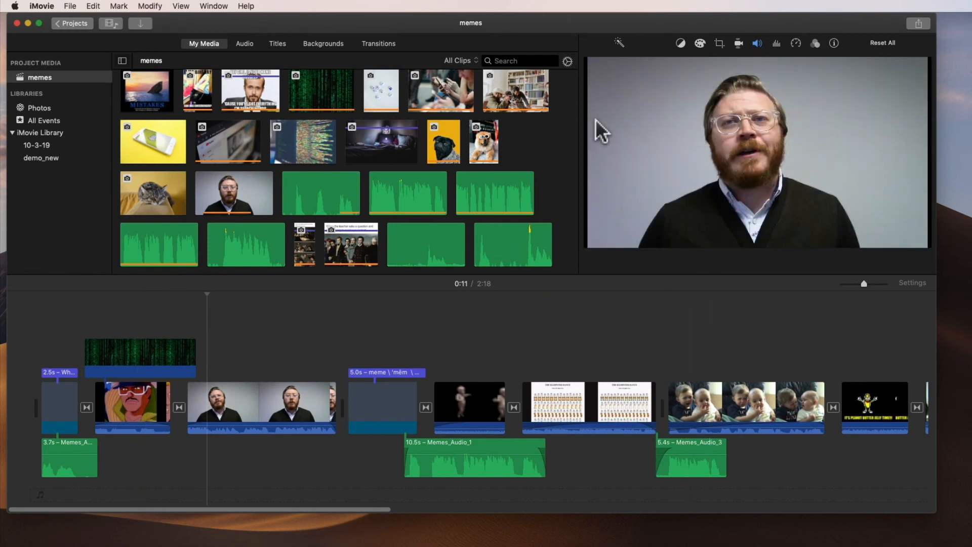
{"action": "left_click", "coordinate": [461, 91]}
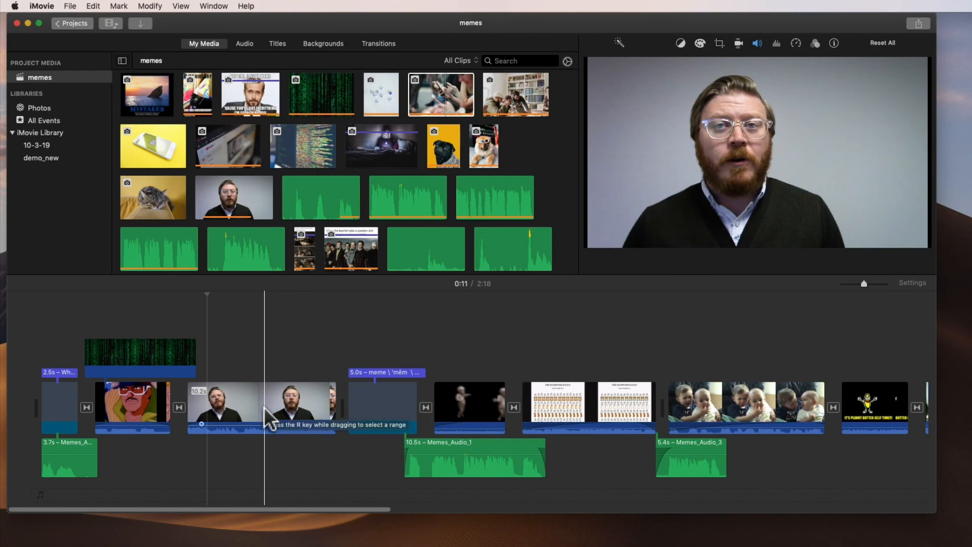
- Examine the memes project's timeline from start to end, including the meme definition title
{"action": "scroll", "coordinate": [268, 417], "scroll_direction": "right", "scroll_amount": 15}
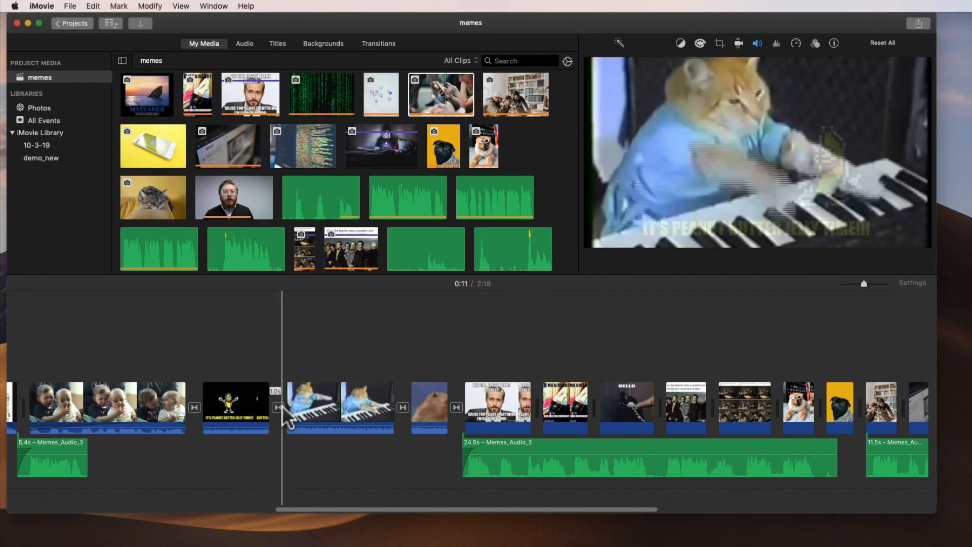
{"action": "scroll", "coordinate": [617, 427], "scroll_direction": "right", "scroll_amount": 6}
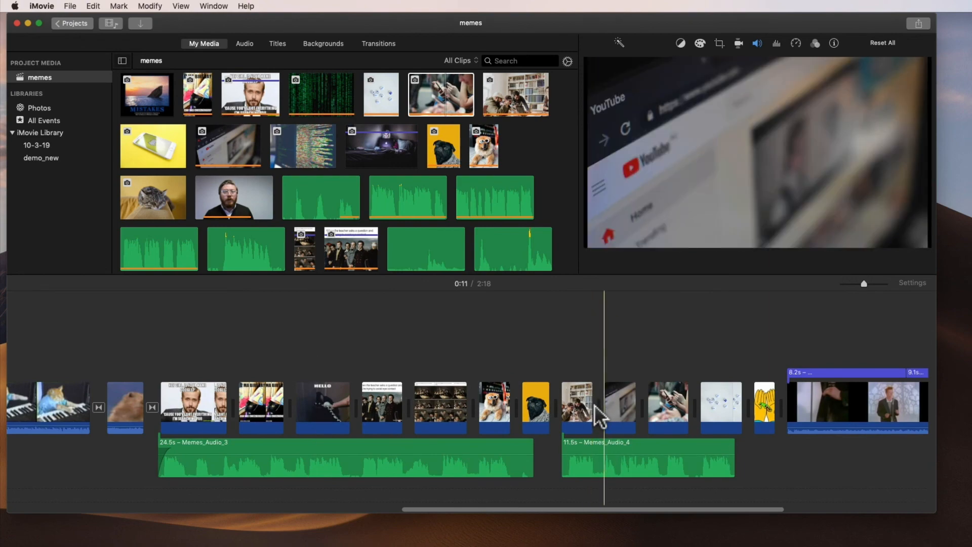
{"action": "scroll", "coordinate": [641, 415], "scroll_direction": "right", "scroll_amount": 5}
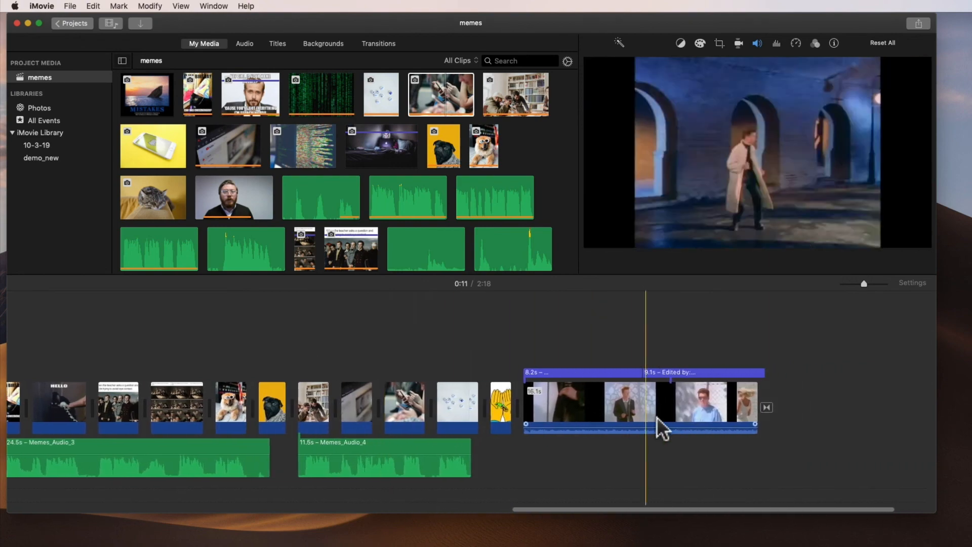
{"action": "scroll", "coordinate": [618, 415], "scroll_direction": "left", "scroll_amount": 15}
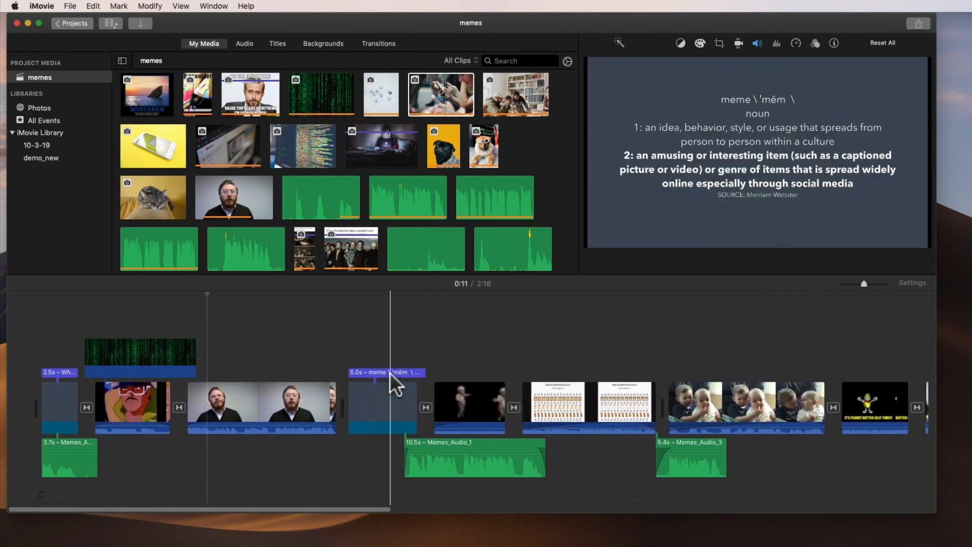
{"action": "left_click", "coordinate": [383, 372]}
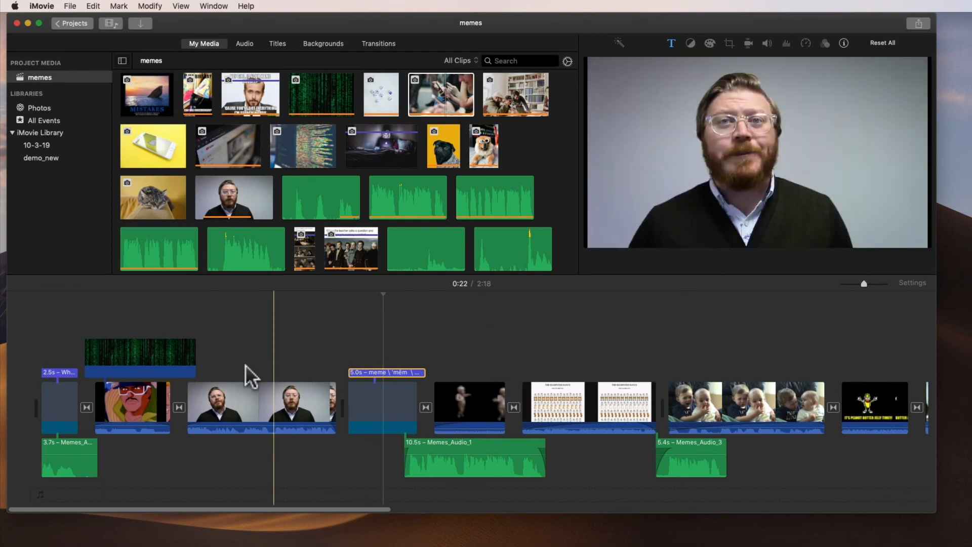
{"action": "mouse_move", "coordinate": [861, 282]}
{"action": "left_mouse_down"}
{"action": "mouse_move", "coordinate": [843, 282]}
{"action": "mouse_move", "coordinate": [910, 281]}
{"action": "mouse_move", "coordinate": [837, 286]}
{"action": "mouse_move", "coordinate": [863, 284]}
{"action": "left_mouse_up"}
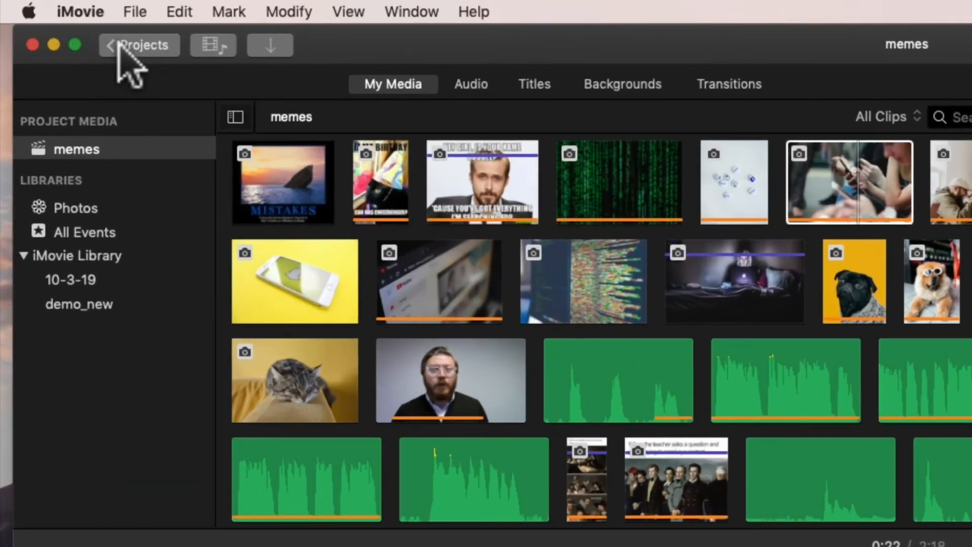
- Leave the memes project and create a new project of type Movie
{"action": "left_click", "coordinate": [121, 45]}
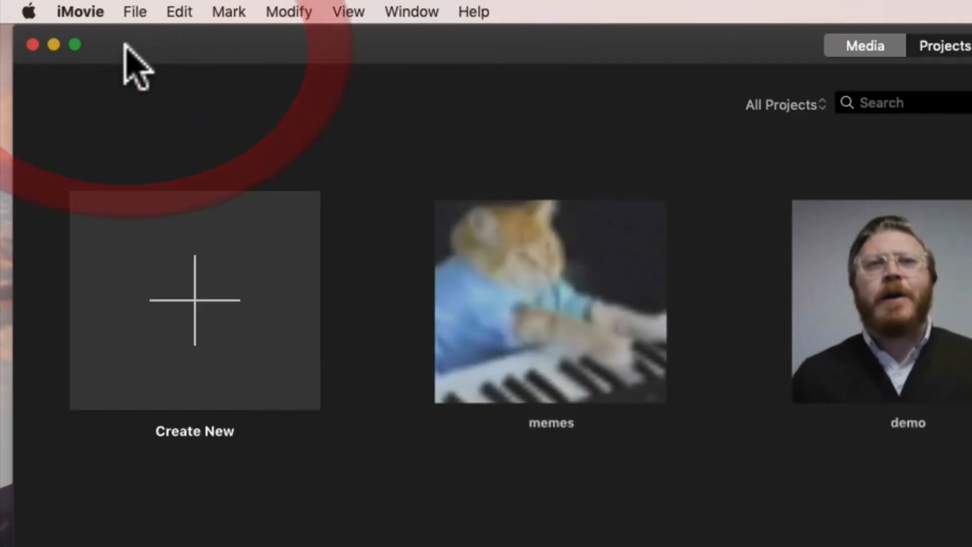
{"action": "left_click", "coordinate": [238, 278]}
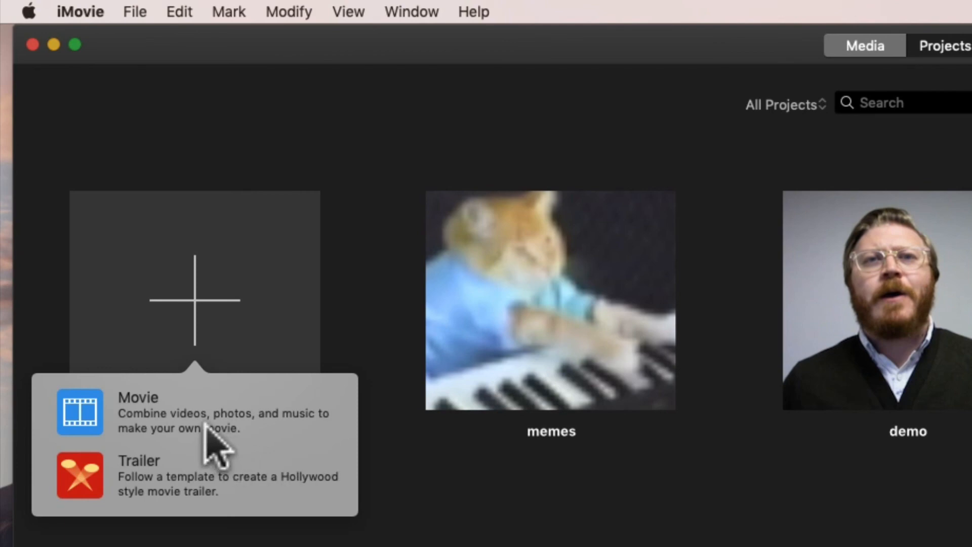
{"action": "left_click", "coordinate": [83, 425]}
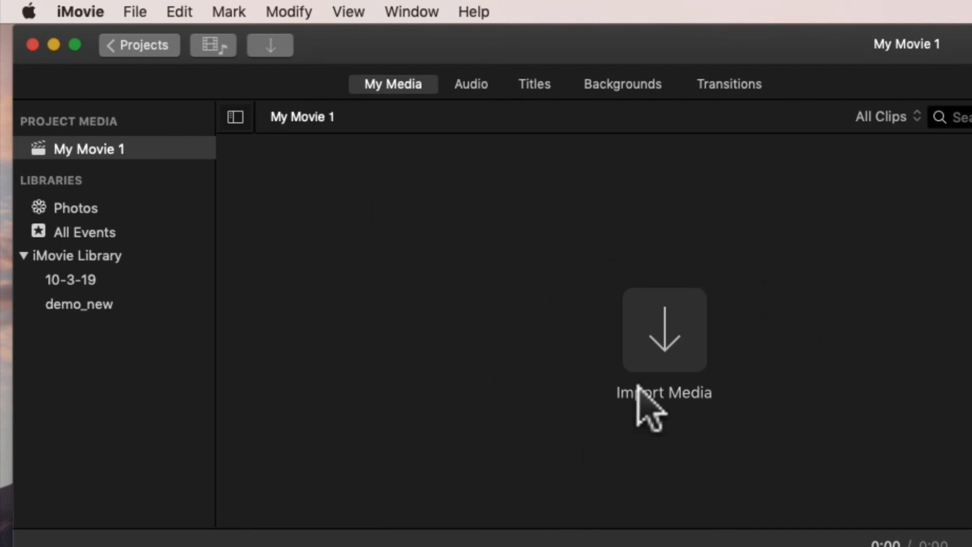
- Create a new event in the iMovie Library and name it demo2
{"action": "left_click", "coordinate": [122, 343]}
{"action": "right_click", "coordinate": [90, 330]}
{"action": "left_click", "coordinate": [109, 341]}
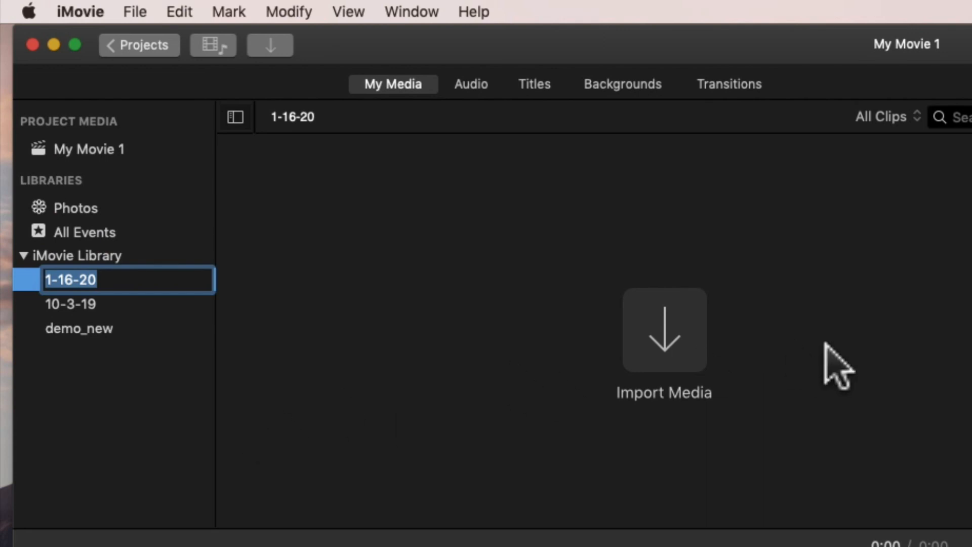
{"action": "type", "text": "demo."}
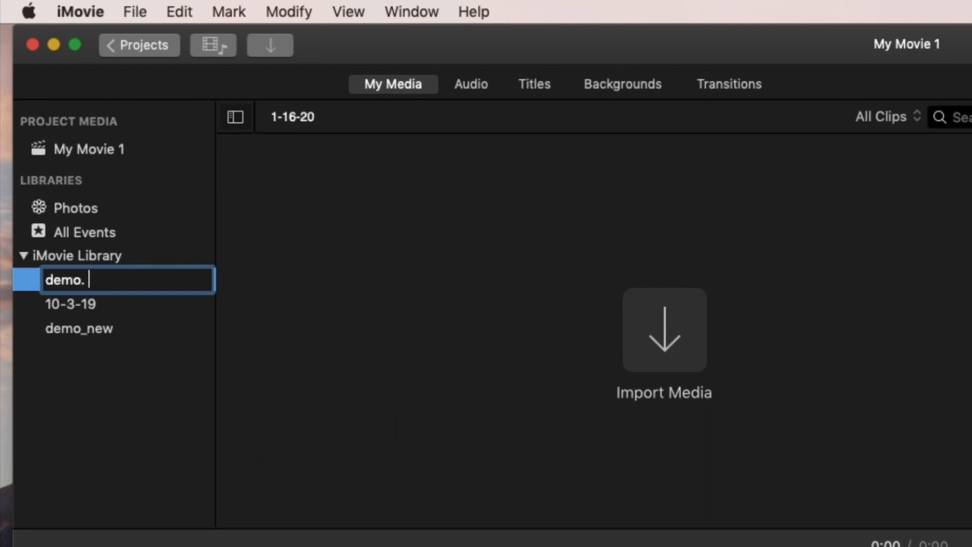
{"action": "type", "text": "2"}
{"action": "key", "text": "Return"}
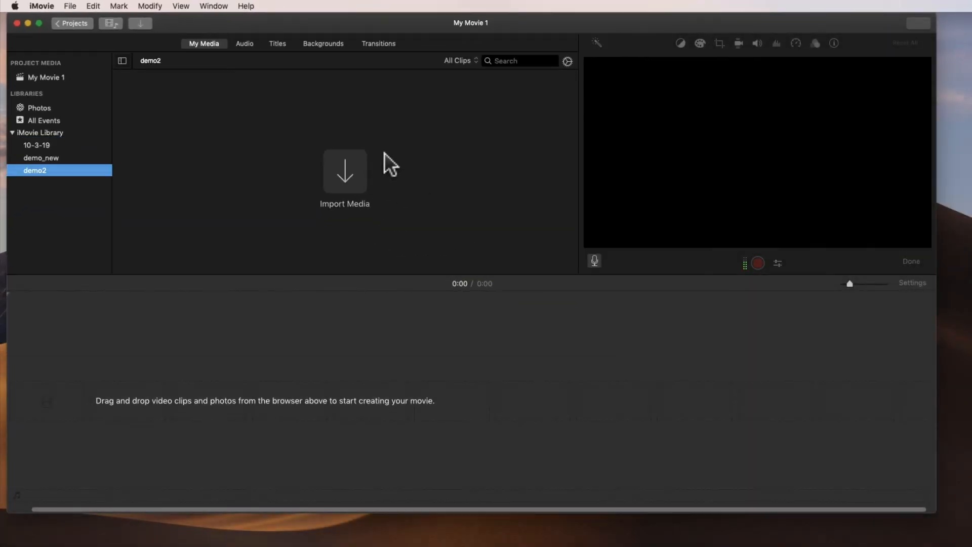
- Import the Memes folder from Workshop_Files into the demo2 event
{"action": "left_click", "coordinate": [356, 173]}
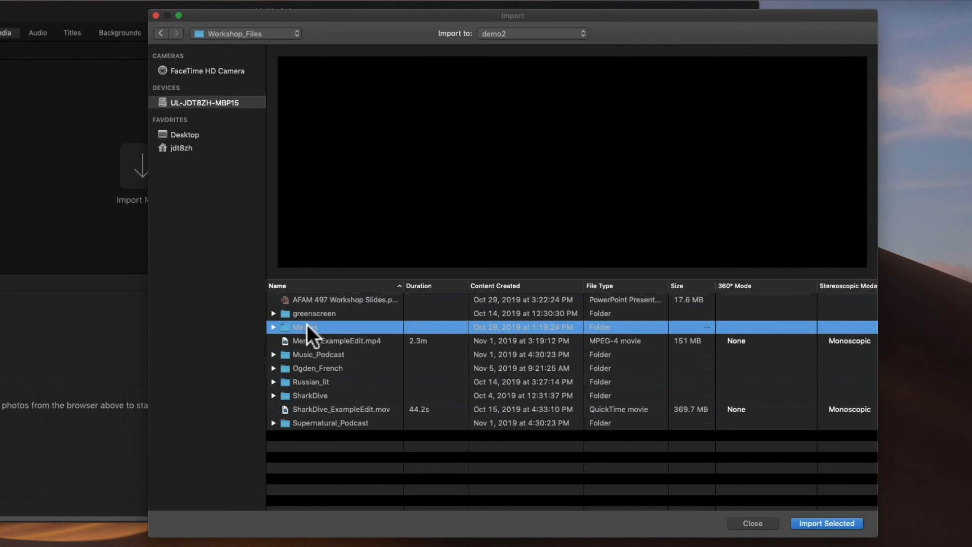
{"action": "left_click", "coordinate": [835, 519]}
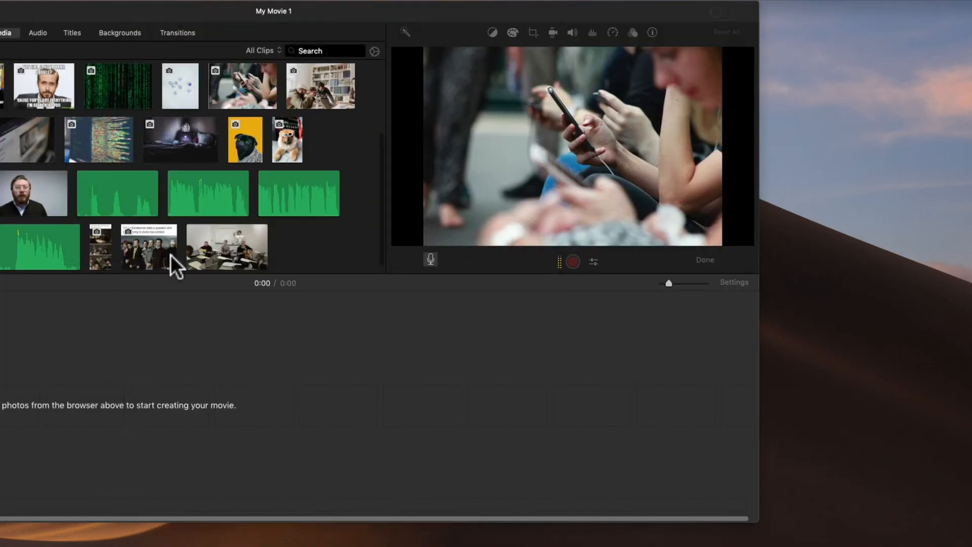
{"action": "scroll", "coordinate": [228, 152], "scroll_direction": "up", "scroll_amount": 5}
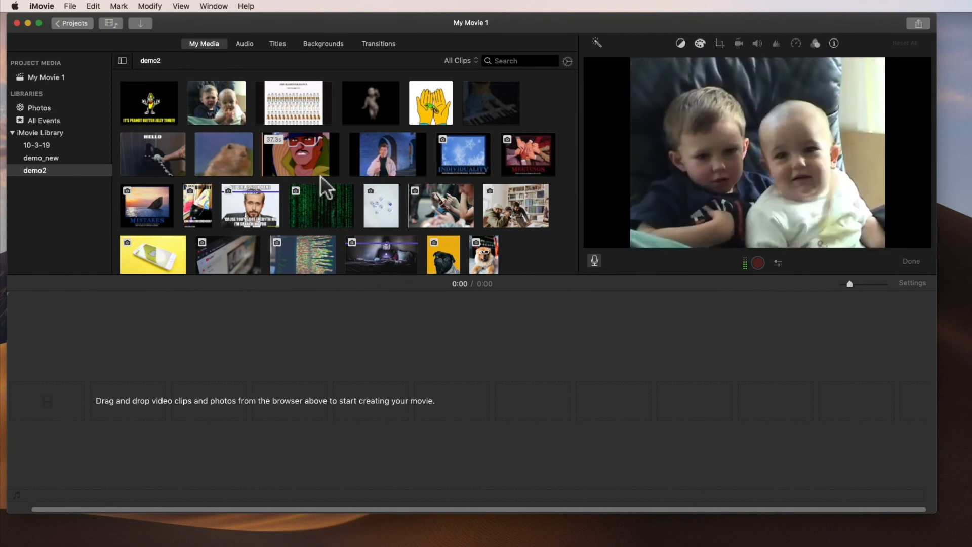
{"action": "scroll", "coordinate": [521, 167], "scroll_direction": "up", "scroll_amount": 1}
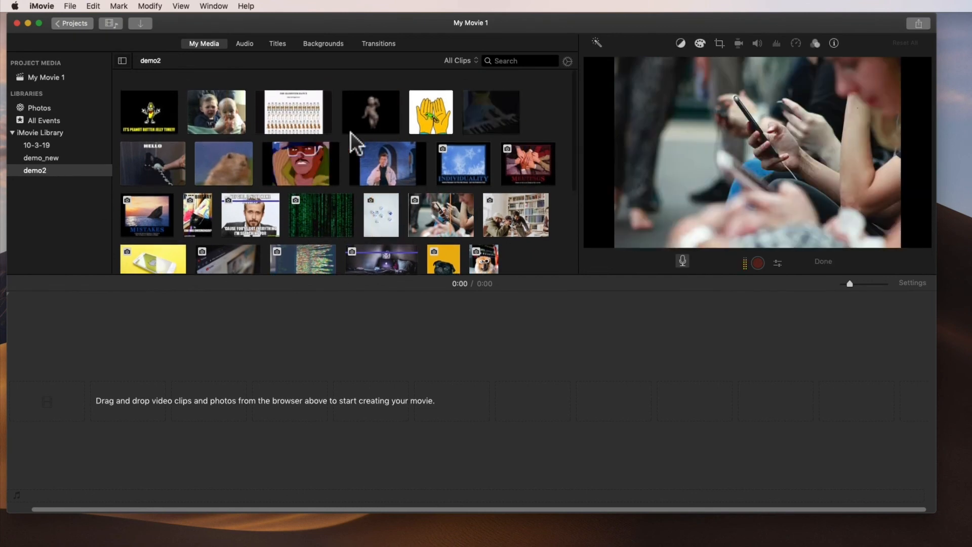
- Place the full dancing baby clip in the timeline, try trimming its ends, and delete it
{"action": "left_click_drag", "start_coordinate": [373, 108], "coordinate": [282, 396]}
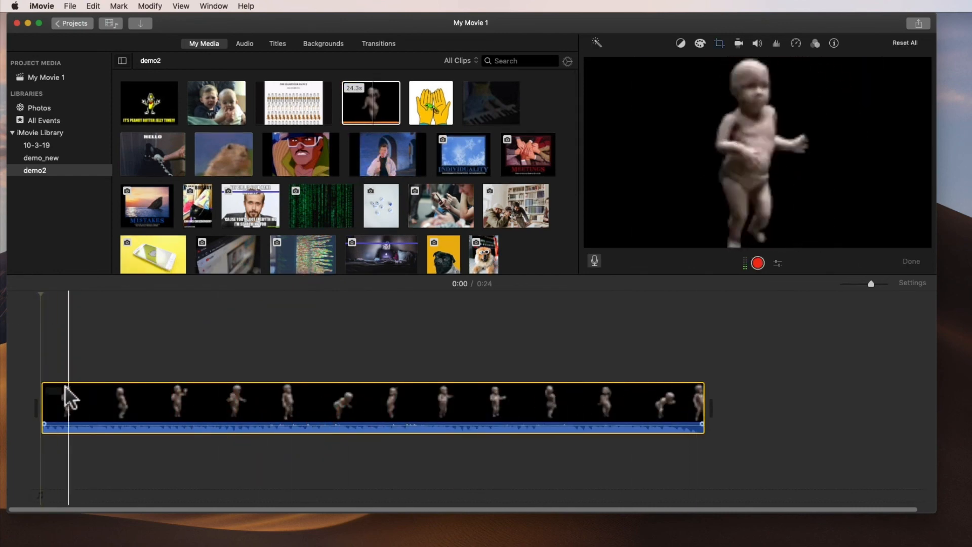
{"action": "mouse_move", "coordinate": [43, 415]}
{"action": "left_mouse_down"}
{"action": "mouse_move", "coordinate": [246, 418]}
{"action": "mouse_move", "coordinate": [43, 415]}
{"action": "left_mouse_up"}
{"action": "mouse_move", "coordinate": [715, 412]}
{"action": "left_mouse_down"}
{"action": "mouse_move", "coordinate": [471, 405]}
{"action": "mouse_move", "coordinate": [706, 414]}
{"action": "left_mouse_up"}
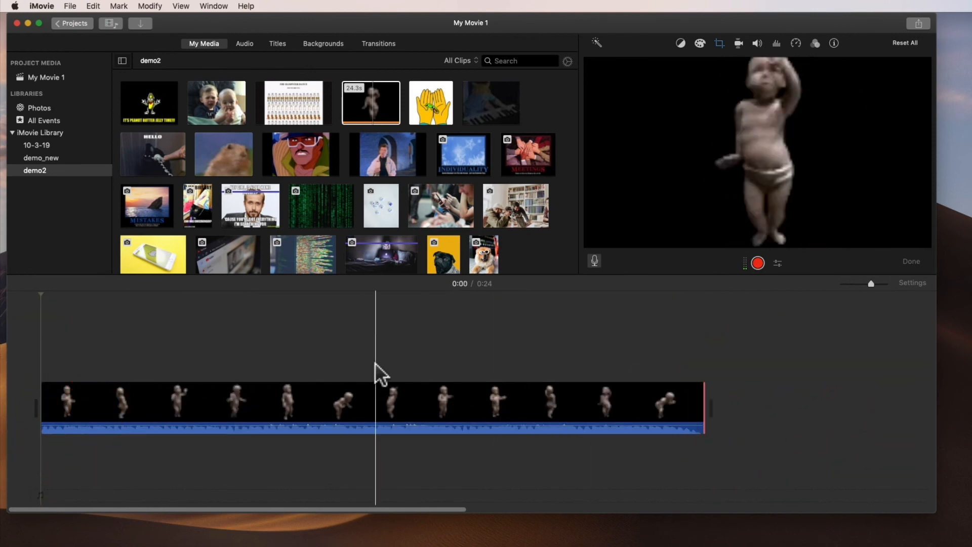
{"action": "key", "text": "Delete"}
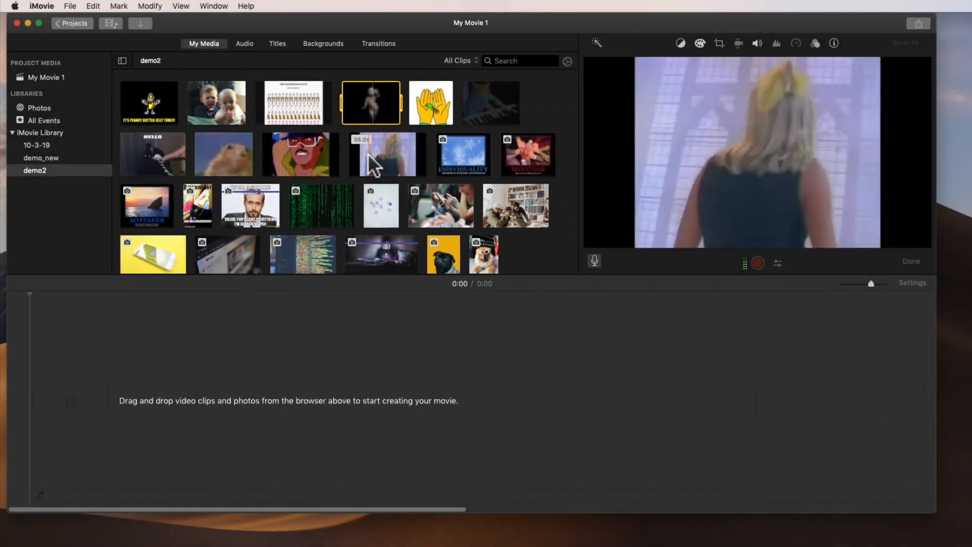
- Look through the imported demo2 media and select the captioned meme photo of the man in a suit
{"action": "scroll", "coordinate": [556, 228], "scroll_direction": "down", "scroll_amount": 5}
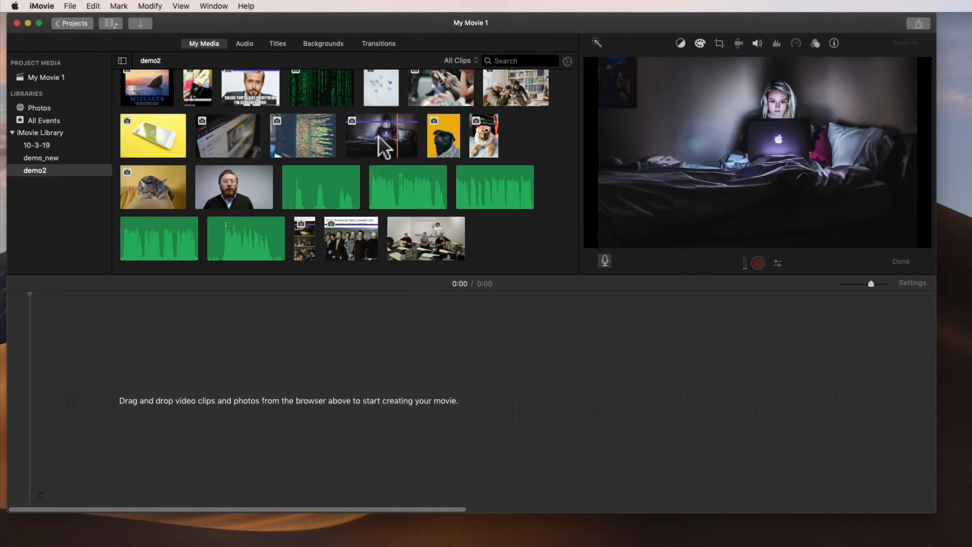
{"action": "scroll", "coordinate": [299, 203], "scroll_direction": "up", "scroll_amount": 2}
{"action": "scroll", "coordinate": [299, 203], "scroll_direction": "up", "scroll_amount": 3}
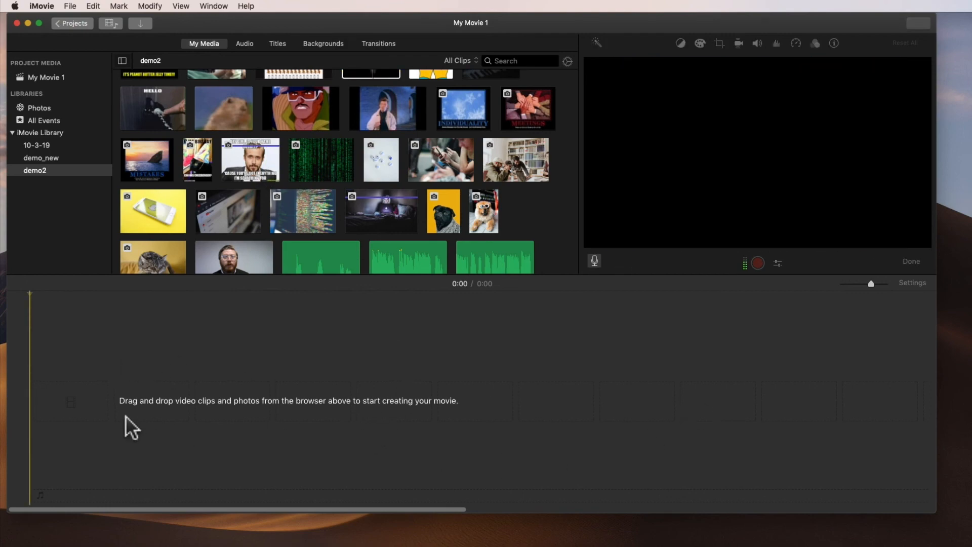
{"action": "left_click", "coordinate": [250, 159]}
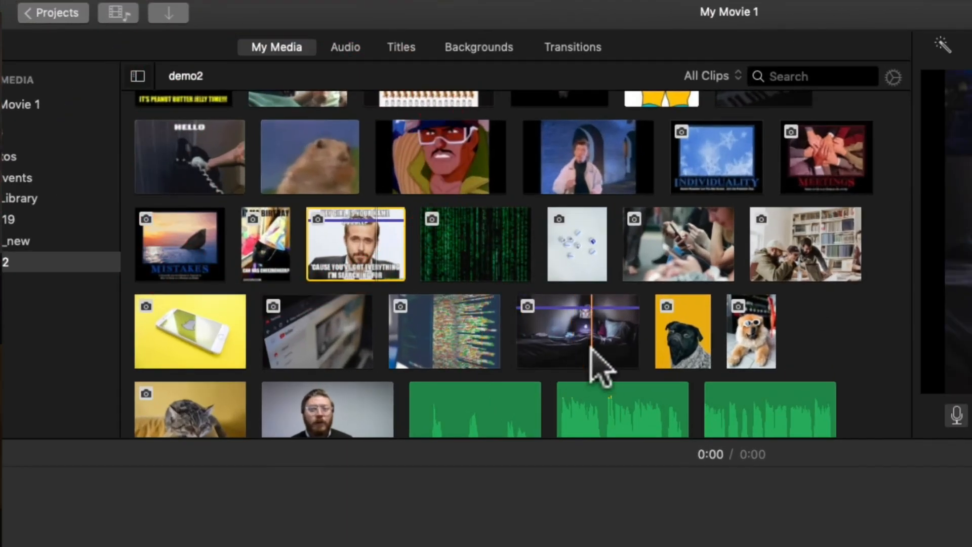
{"action": "scroll", "coordinate": [537, 332], "scroll_direction": "up", "scroll_amount": 3}
- Add only the opening 4.4 seconds of the 38-second music video clip to the timeline and delete that excerpt
{"action": "left_click", "coordinate": [644, 256]}
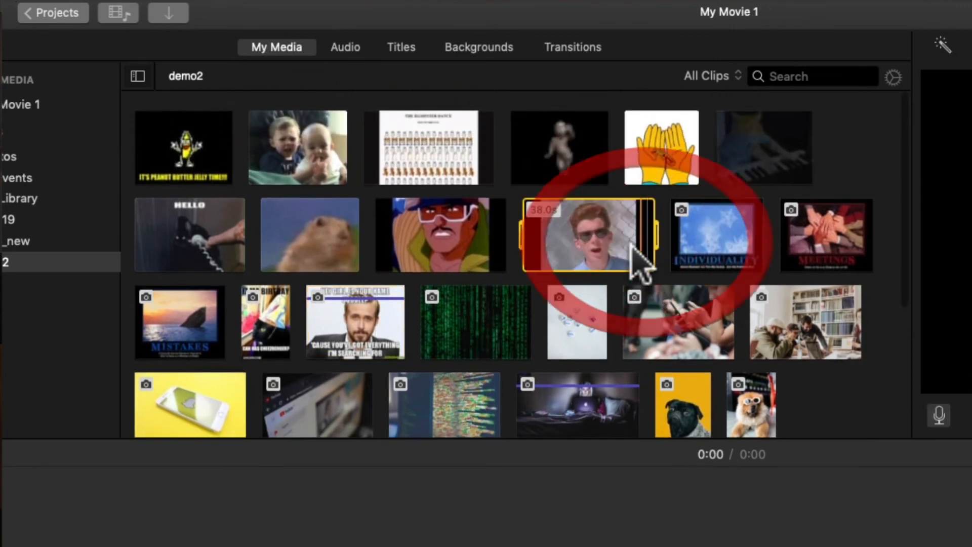
{"action": "left_click_drag", "start_coordinate": [668, 235], "coordinate": [530, 236]}
{"action": "scroll", "coordinate": [531, 236], "scroll_direction": "down", "scroll_amount": 1}
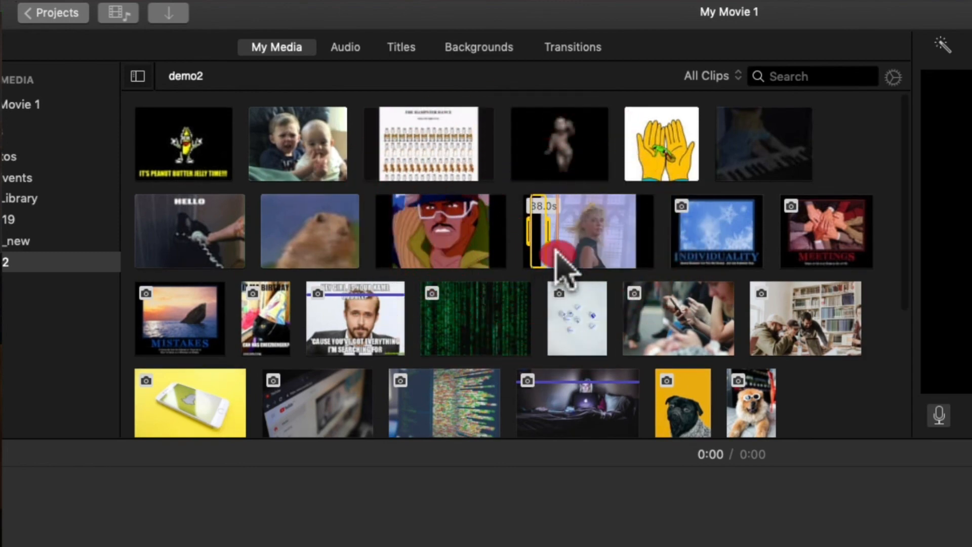
{"action": "left_click", "coordinate": [557, 256]}
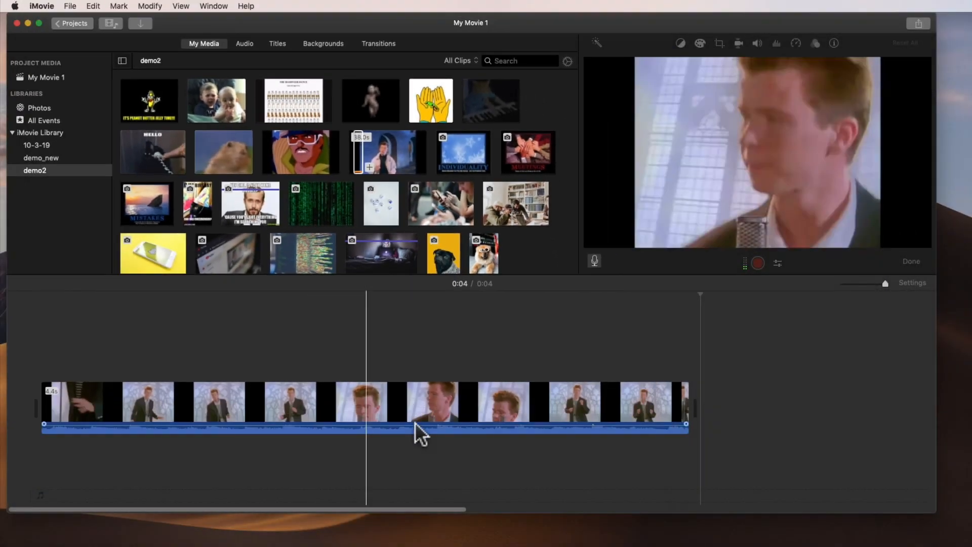
{"action": "left_click", "coordinate": [449, 445]}
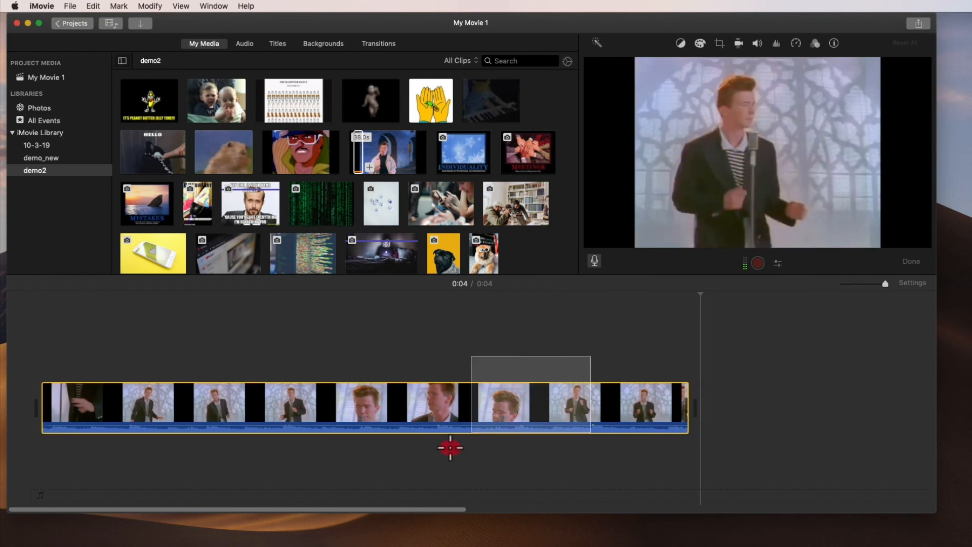
{"action": "key", "text": "Delete"}
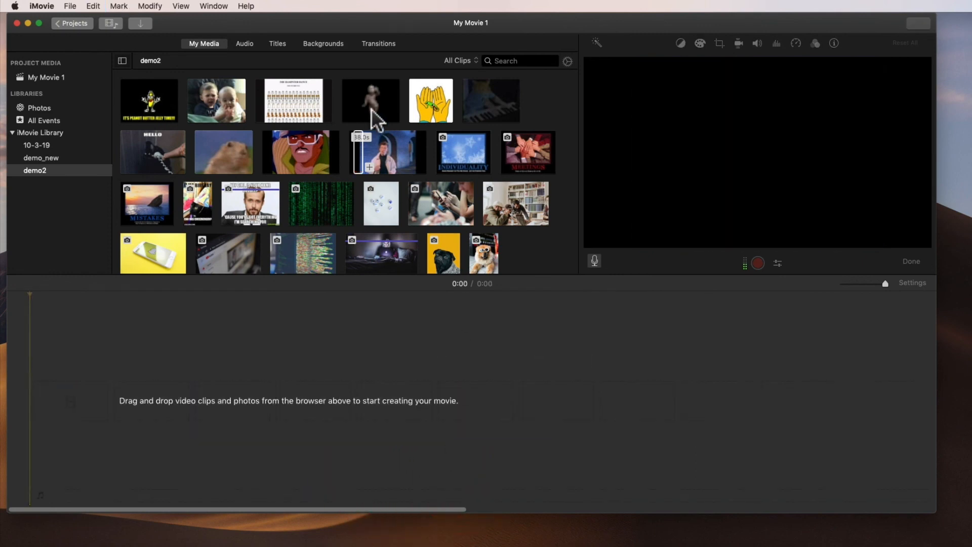
- Add the whole 38-second music video clip to the empty timeline
{"action": "left_click_drag", "start_coordinate": [377, 154], "coordinate": [341, 427]}
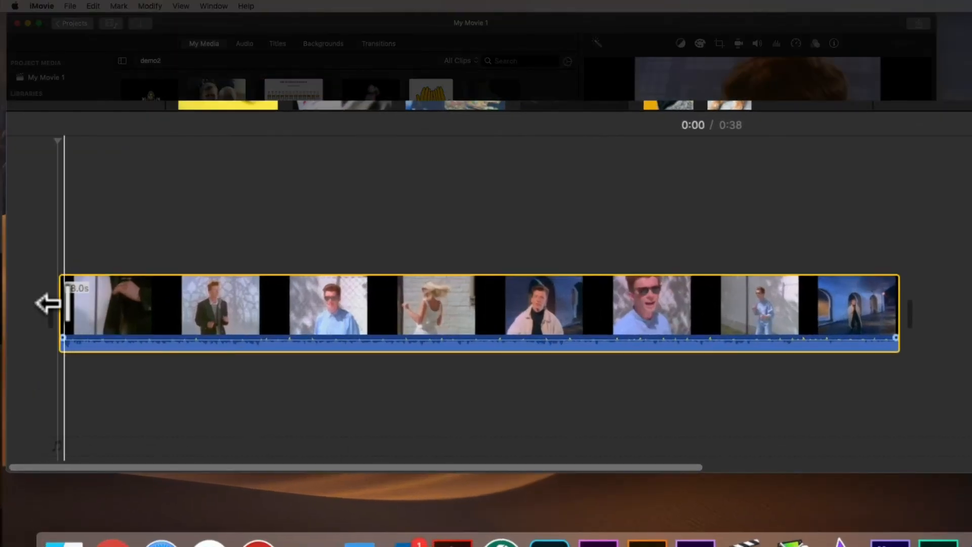
- Try trimming the music video clip in the timeline from its start and end, and undo the trims
{"action": "left_click_drag", "start_coordinate": [38, 405], "coordinate": [172, 418]}
{"action": "left_click_drag", "start_coordinate": [258, 325], "coordinate": [268, 325]}
{"action": "left_click_drag", "start_coordinate": [898, 324], "coordinate": [427, 324]}
{"action": "key", "text": "super+z"}
{"action": "key", "text": "super+z"}
{"action": "key", "text": "super+z"}
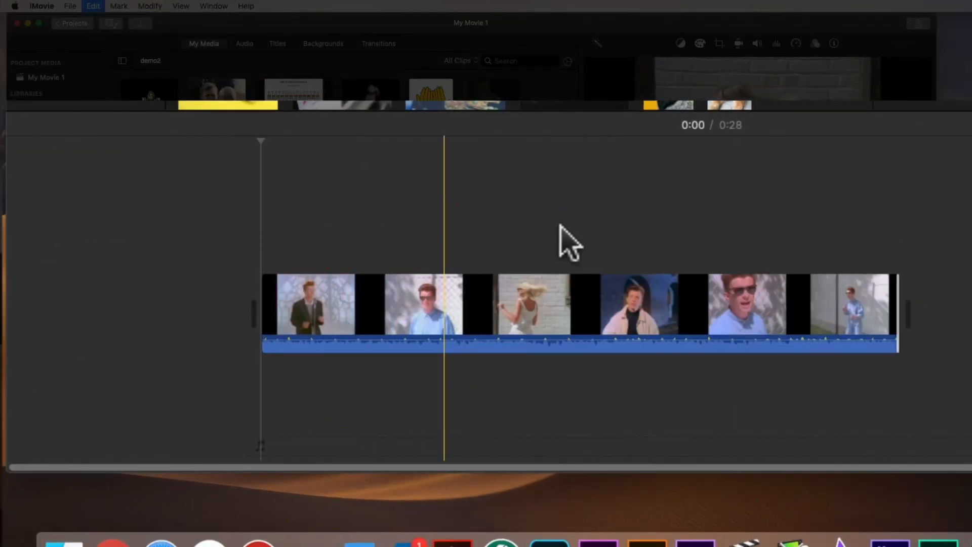
- Split the full 38-second music video clip in the timeline at 0:19
{"action": "left_click_drag", "start_coordinate": [494, 89], "coordinate": [525, 323]}
{"action": "left_click", "coordinate": [482, 302]}
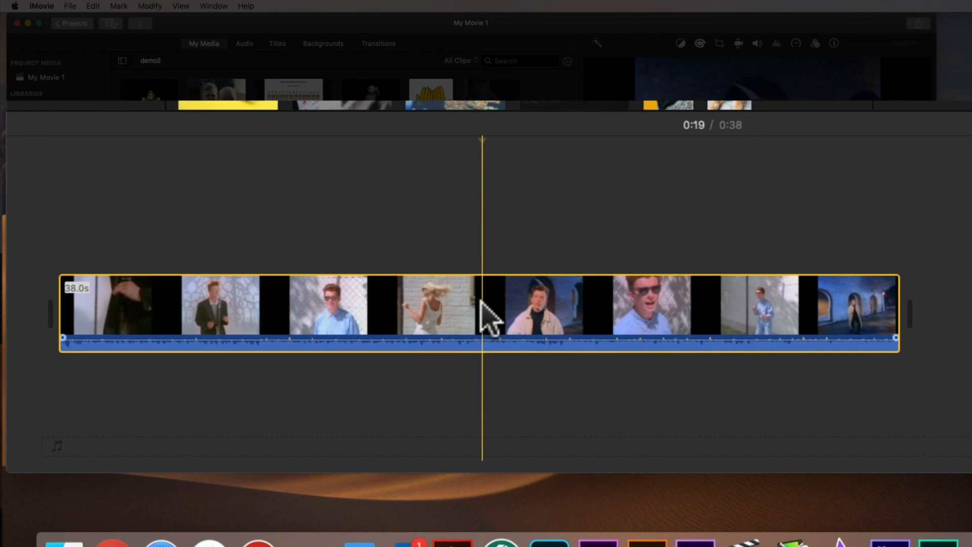
{"action": "right_click", "coordinate": [479, 301]}
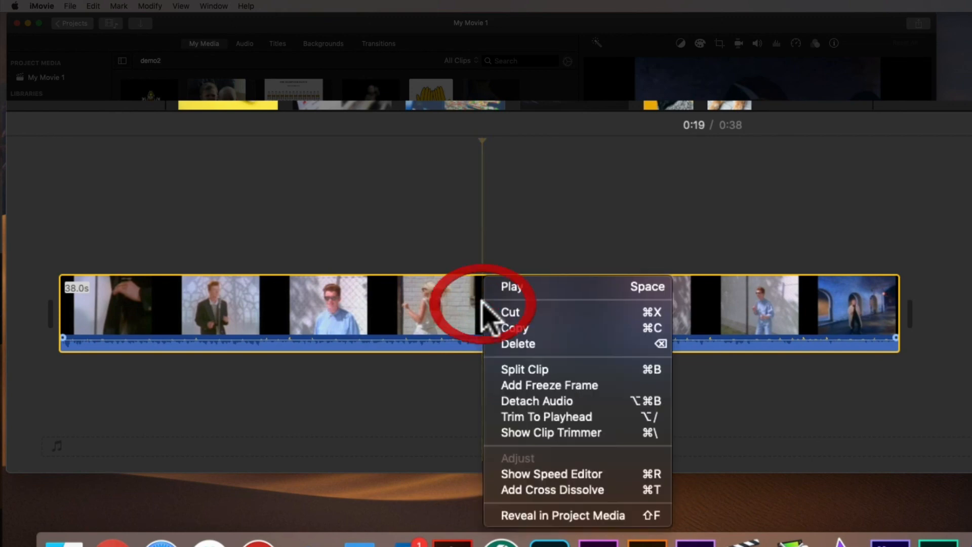
{"action": "left_click", "coordinate": [556, 367]}
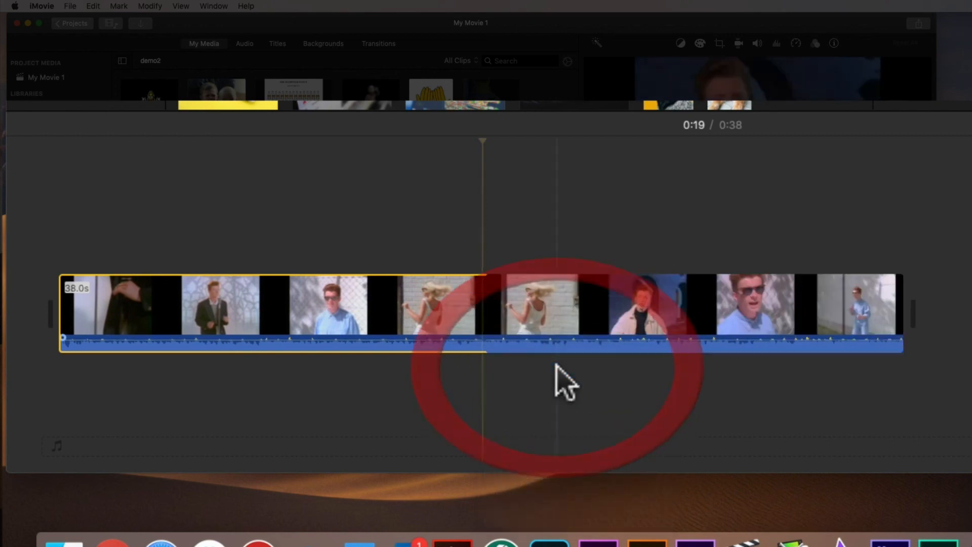
- Move the second half of the split music video above the first half as an overlay, and return it to the main track
{"action": "left_click", "coordinate": [742, 322]}
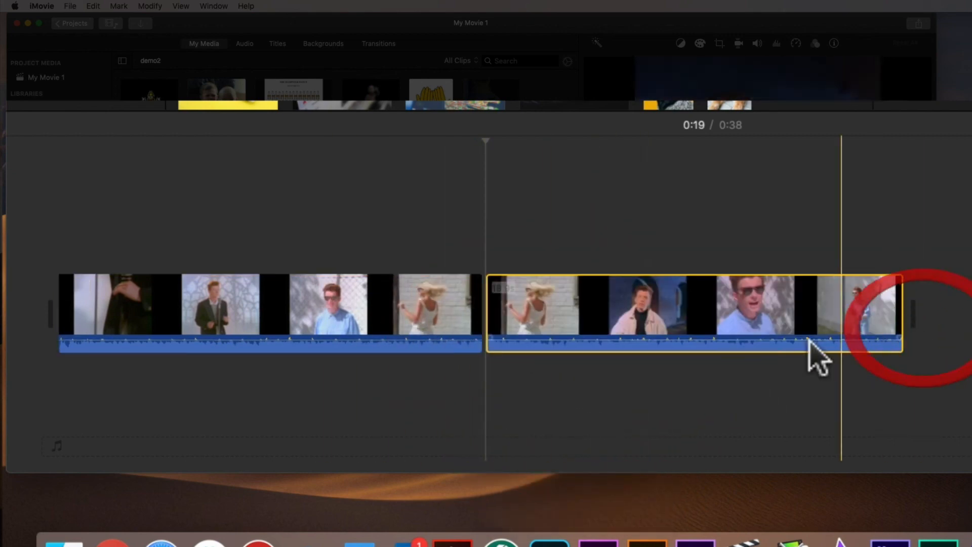
{"action": "left_click_drag", "start_coordinate": [585, 304], "coordinate": [96, 184]}
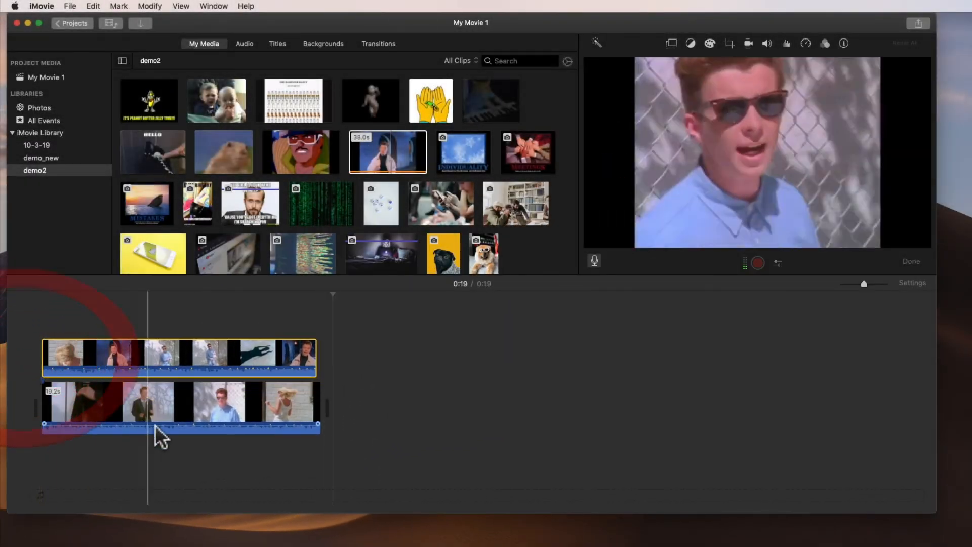
{"action": "left_click_drag", "start_coordinate": [158, 369], "coordinate": [493, 396]}
- Select both halves of the music video and delete them to empty the timeline
{"action": "left_click_drag", "start_coordinate": [415, 320], "coordinate": [205, 451]}
{"action": "key", "text": "Delete"}
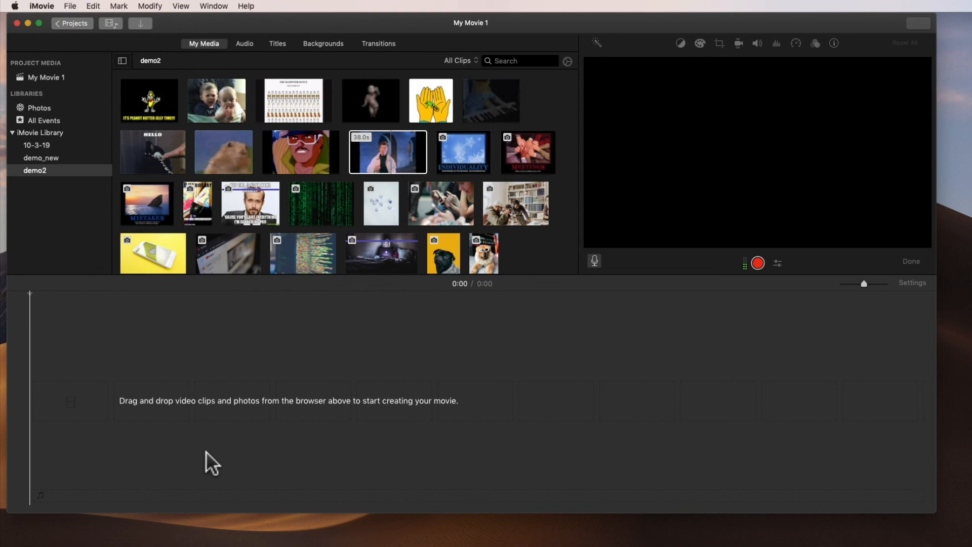
- Add the man-in-suit meme, the cartoon party hat photo and the Mistakes poster to the timeline in that order, and play the sequence
{"action": "left_click_drag", "start_coordinate": [250, 220], "coordinate": [215, 419]}
{"action": "left_click_drag", "start_coordinate": [205, 217], "coordinate": [512, 412]}
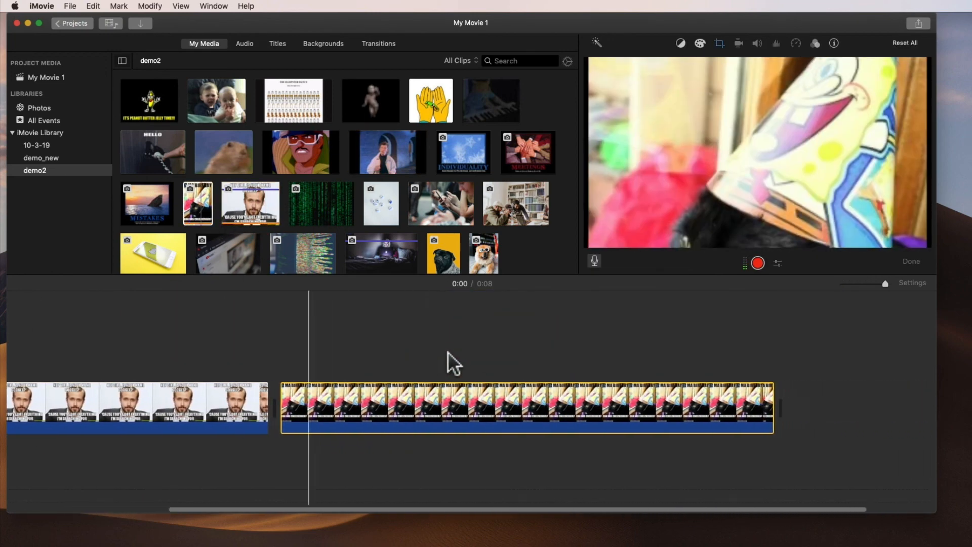
{"action": "left_click_drag", "start_coordinate": [146, 208], "coordinate": [813, 433]}
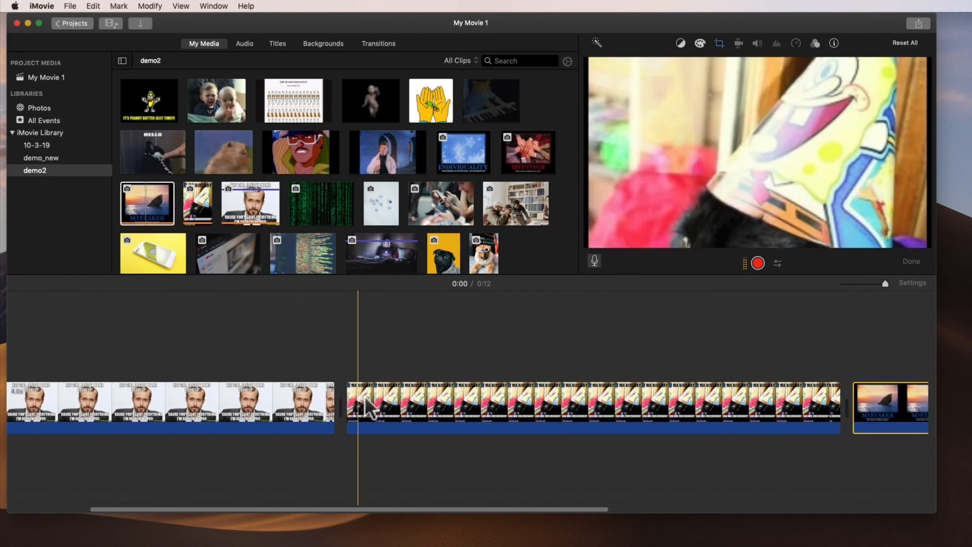
{"action": "scroll", "coordinate": [244, 390], "scroll_direction": "left", "scroll_amount": 4}
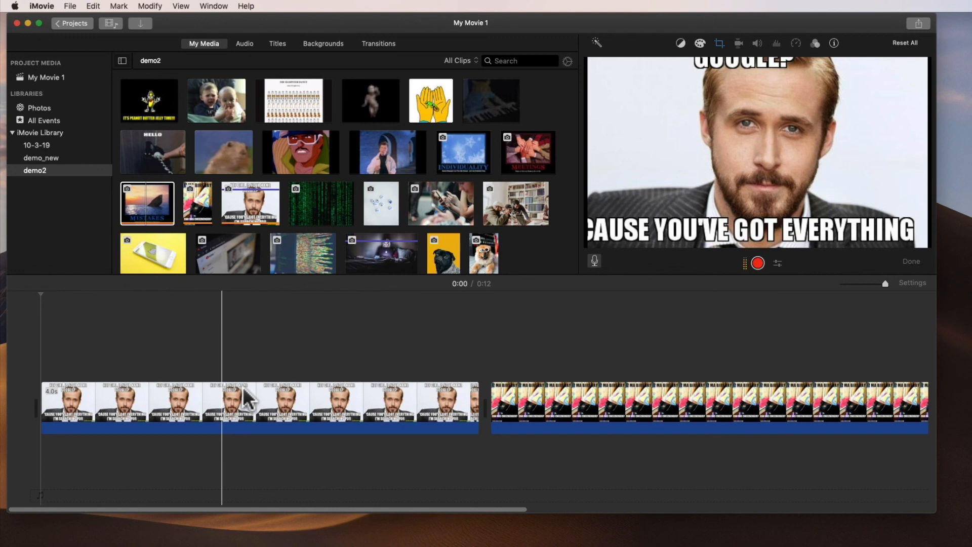
{"action": "key", "text": "space"}
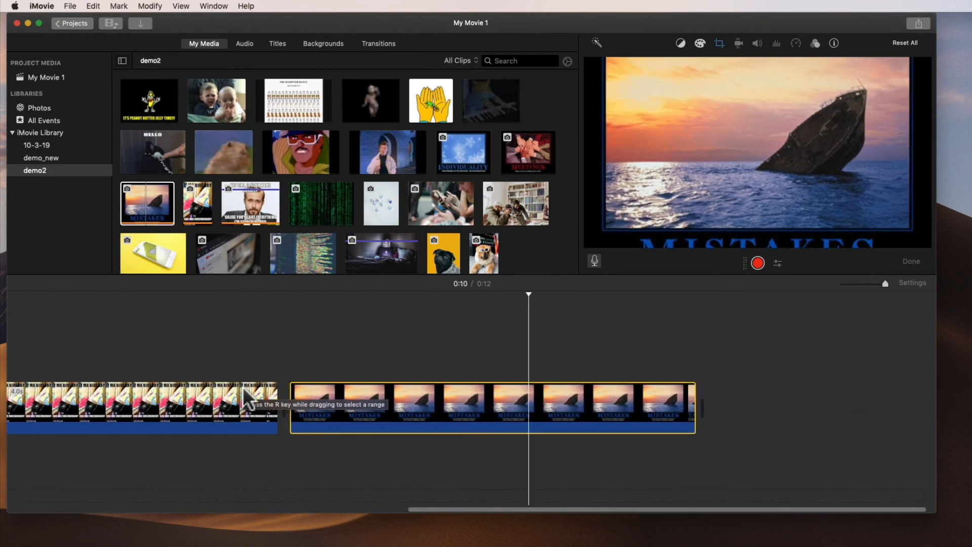
- Insert the Facebook buttons photo before the Mistakes poster, and move it above the main track as an overlay spanning both neighbouring photos
{"action": "left_click_drag", "start_coordinate": [373, 205], "coordinate": [280, 411]}
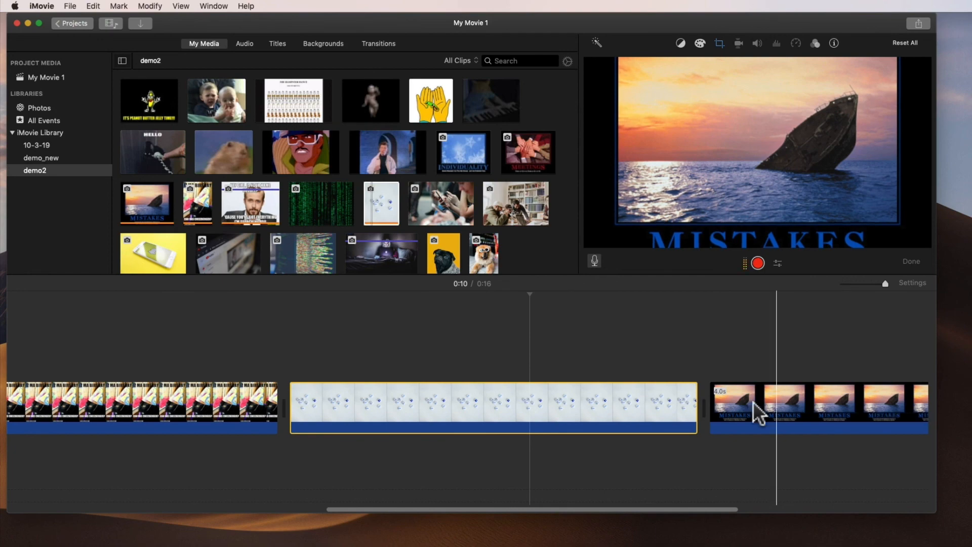
{"action": "left_click_drag", "start_coordinate": [477, 425], "coordinate": [274, 372]}
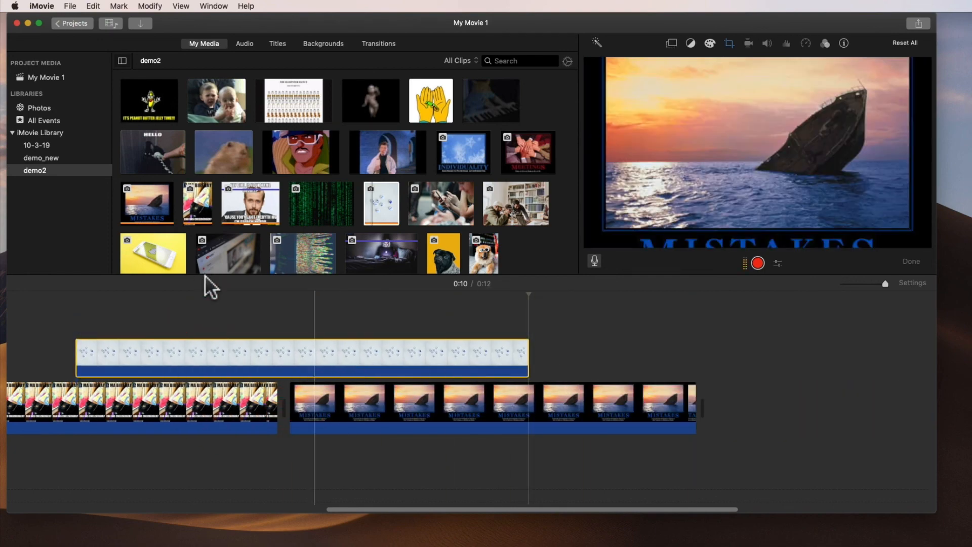
- Compare the adjustment options of the Facebook buttons overlay and the Mistakes poster, and display the overlay's video overlay settings
{"action": "left_click", "coordinate": [382, 361]}
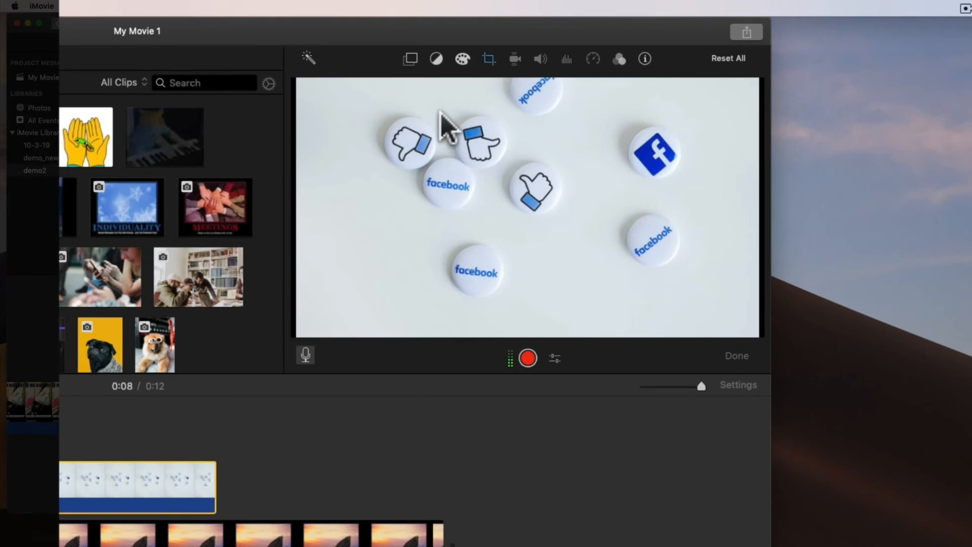
{"action": "left_click", "coordinate": [623, 394]}
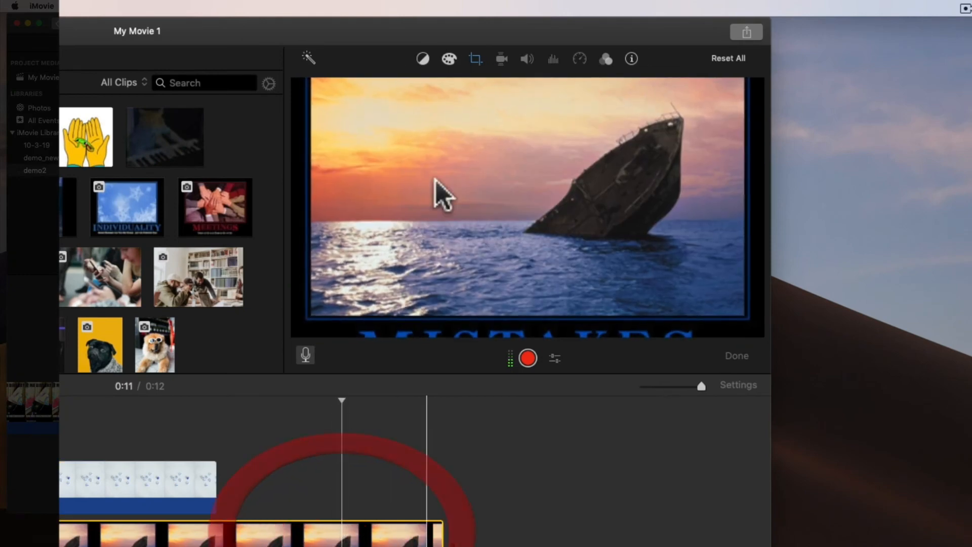
{"action": "left_click", "coordinate": [50, 481]}
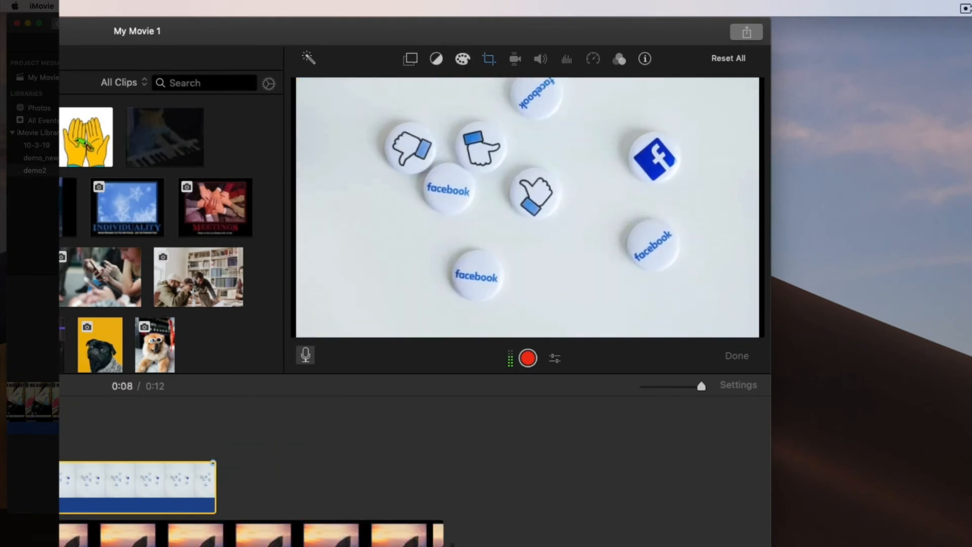
{"action": "left_click", "coordinate": [412, 59]}
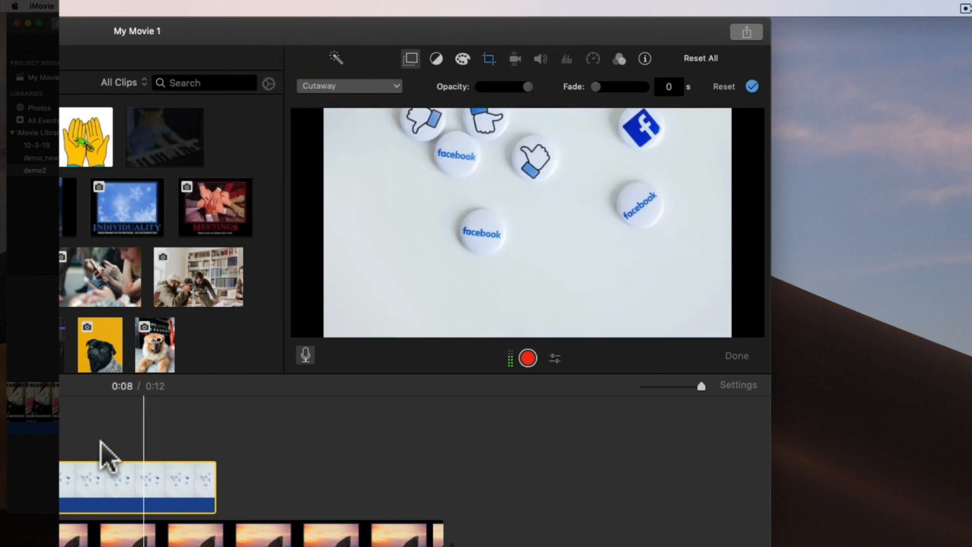
{"action": "left_click", "coordinate": [351, 534]}
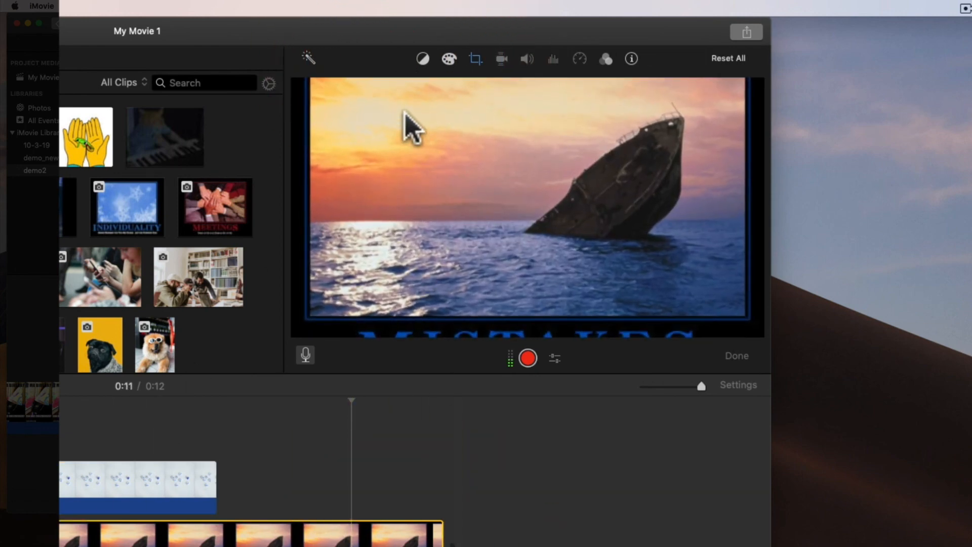
{"action": "left_click", "coordinate": [128, 483]}
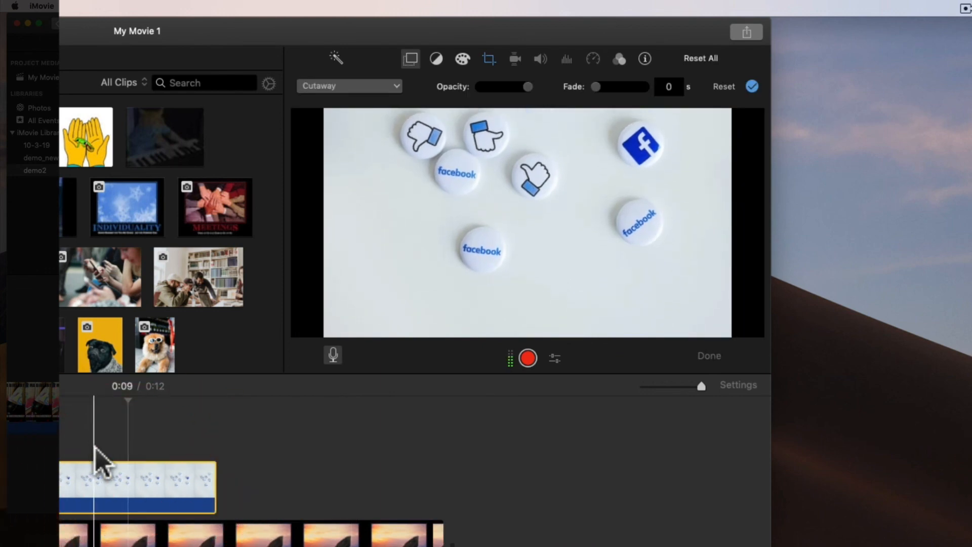
{"action": "left_click", "coordinate": [410, 63]}
{"action": "left_click", "coordinate": [410, 63]}
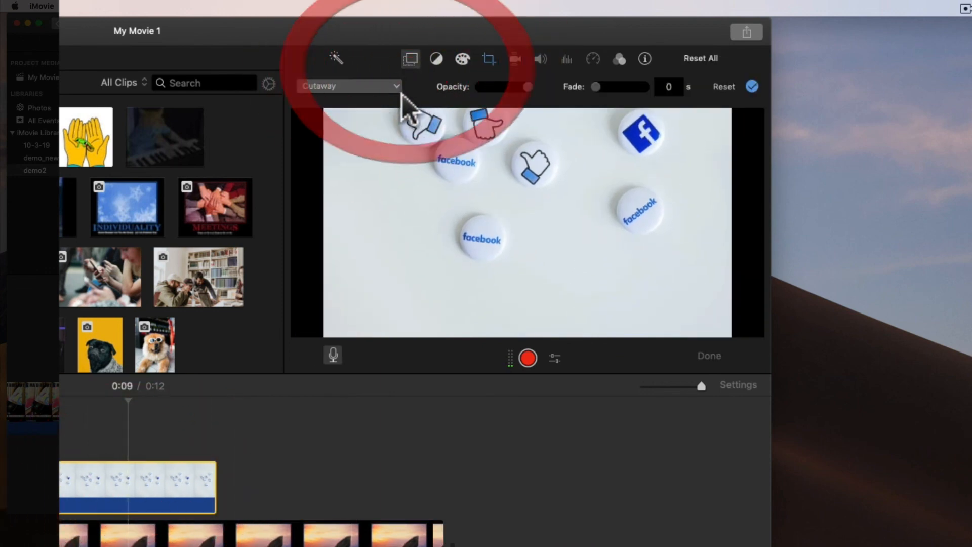
- Try the Split Screen and Picture in Picture styles on the Facebook buttons overlay, and return it to Cutaway
{"action": "left_click", "coordinate": [397, 88]}
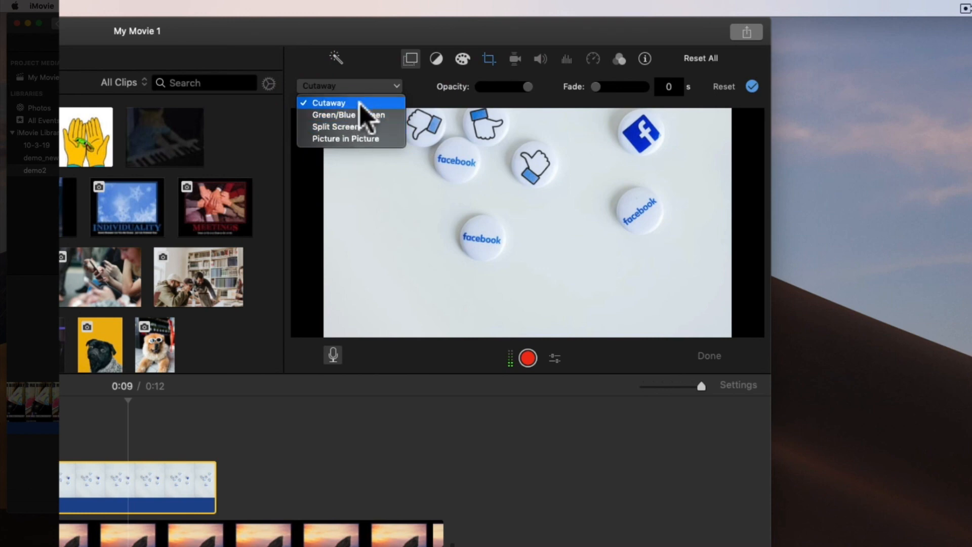
{"action": "left_click", "coordinate": [452, 228]}
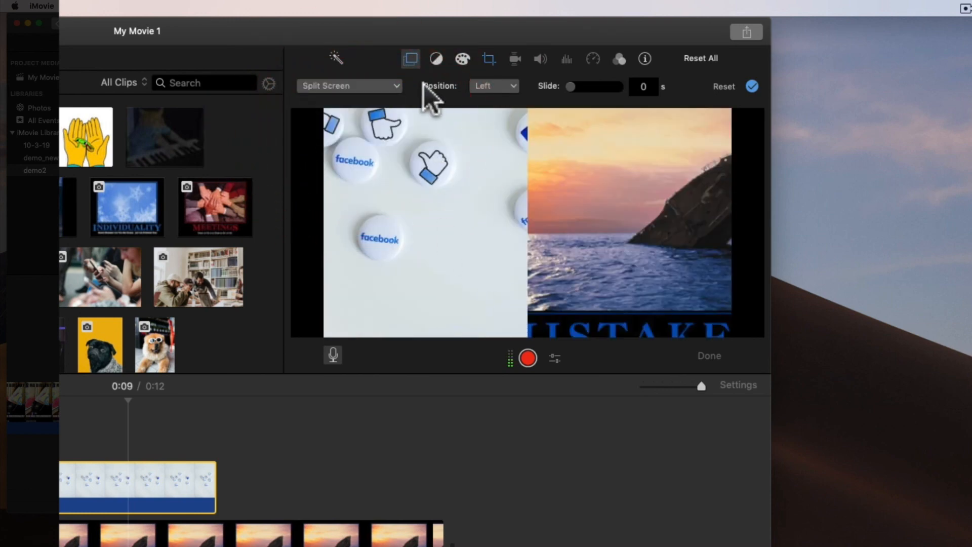
{"action": "left_click", "coordinate": [396, 86]}
{"action": "left_click", "coordinate": [360, 139]}
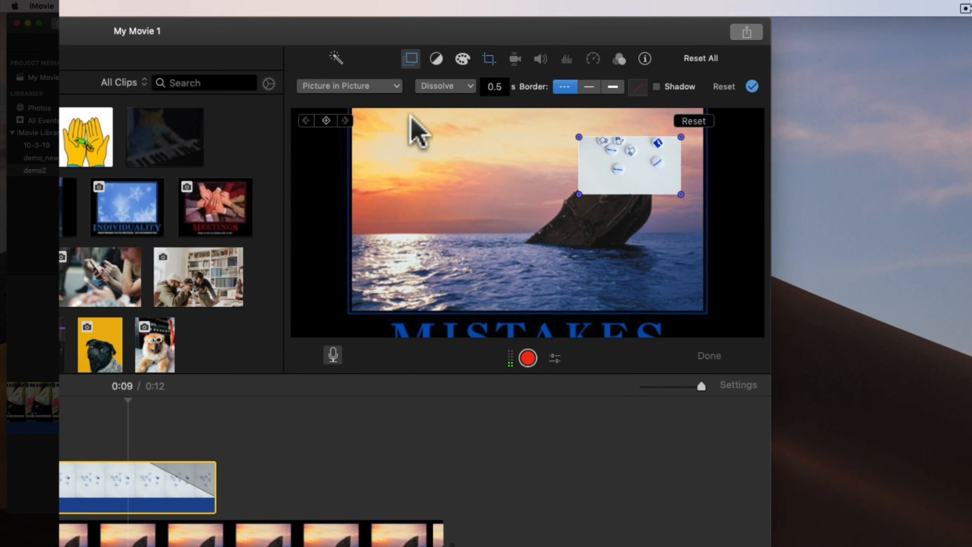
{"action": "left_click", "coordinate": [396, 86]}
{"action": "left_click", "coordinate": [358, 102]}
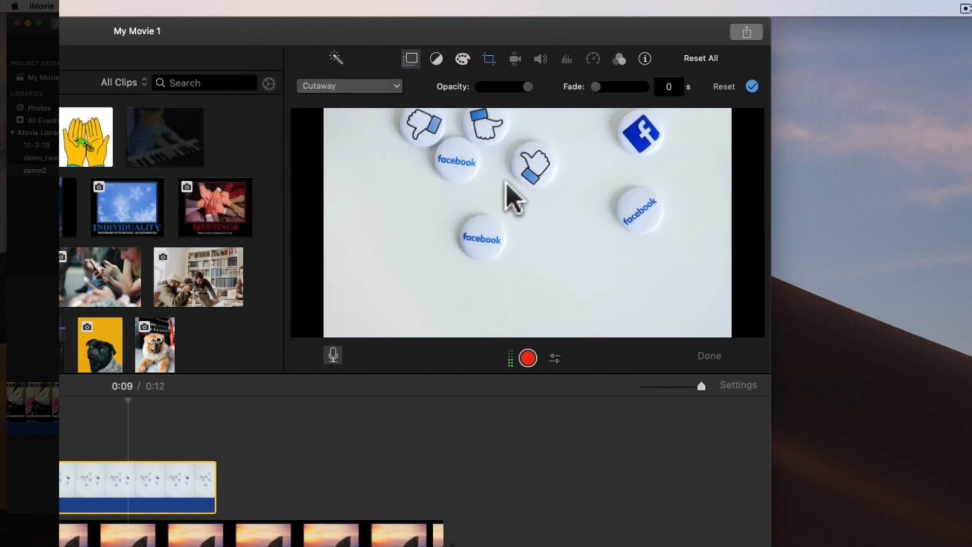
{"action": "left_click_drag", "start_coordinate": [514, 87], "coordinate": [575, 91]}
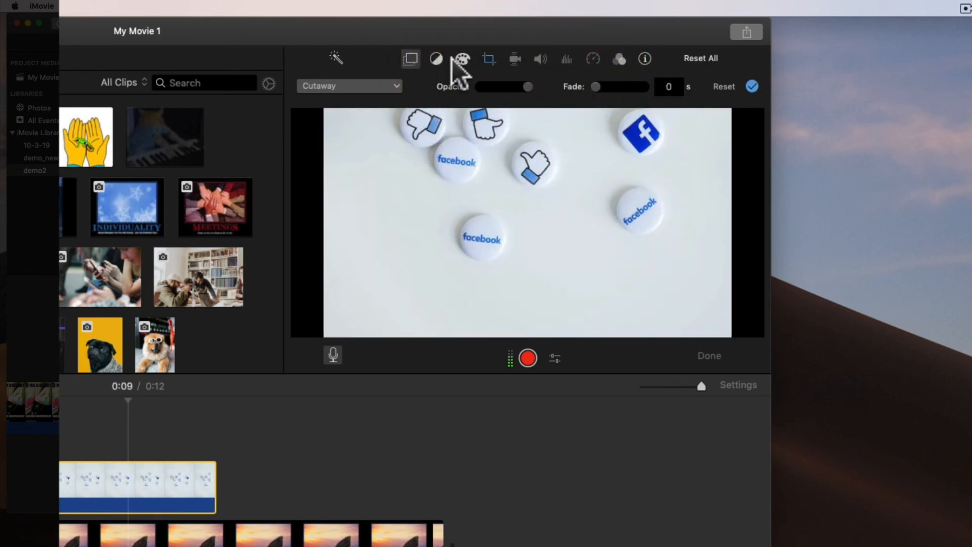
- Try the Crop to Fill style on the Facebook buttons overlay, and apply Fit instead
{"action": "left_click", "coordinate": [495, 60]}
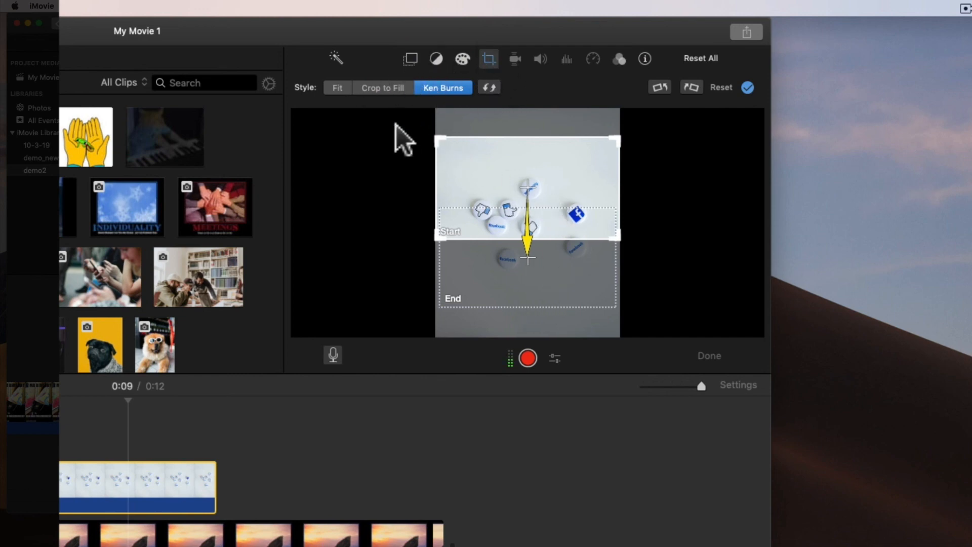
{"action": "left_click", "coordinate": [384, 88]}
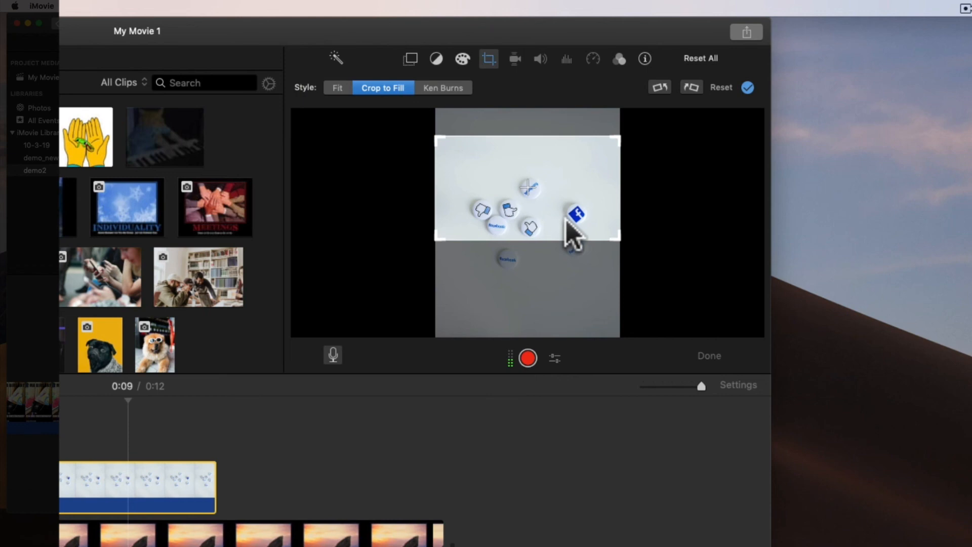
{"action": "left_click", "coordinate": [338, 88]}
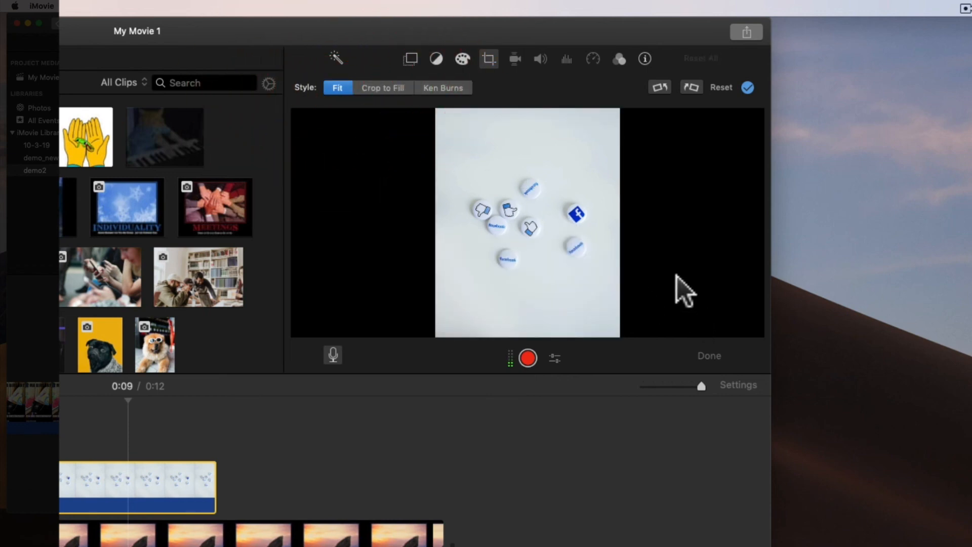
{"action": "left_click", "coordinate": [747, 88]}
{"action": "left_click", "coordinate": [244, 310]}
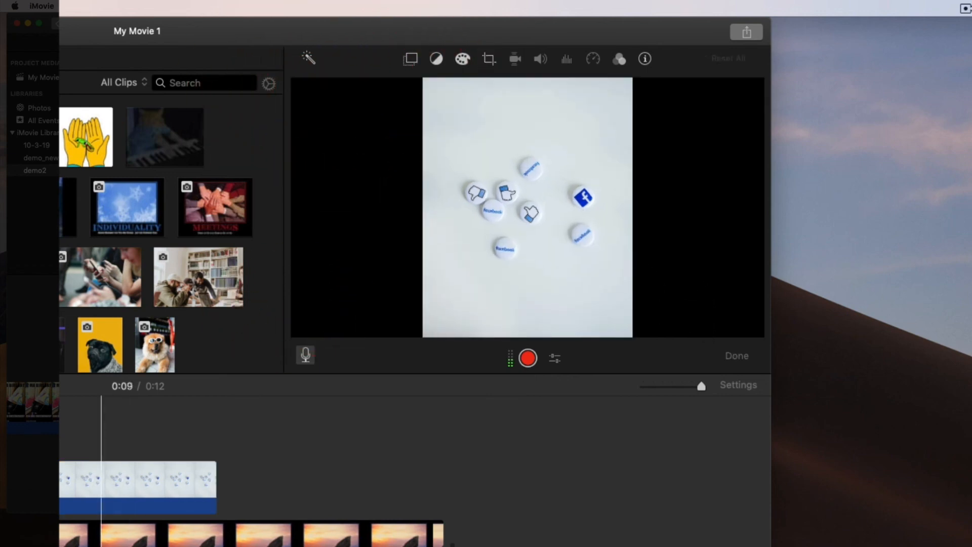
- Set the Facebook buttons overlay to Crop to Fill, with the crop frame moved down to enclose all the buttons
{"action": "left_click", "coordinate": [85, 315]}
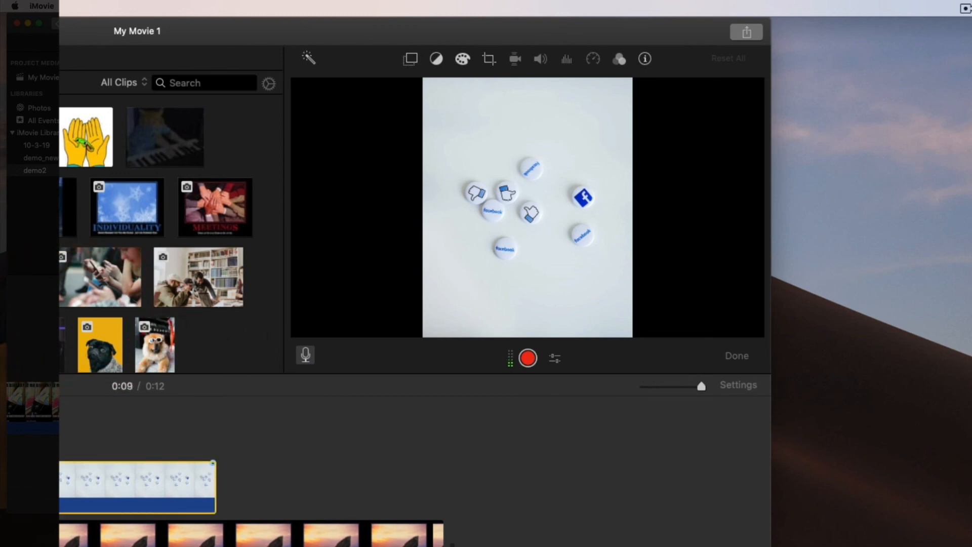
{"action": "left_click", "coordinate": [489, 59]}
{"action": "left_click", "coordinate": [394, 91]}
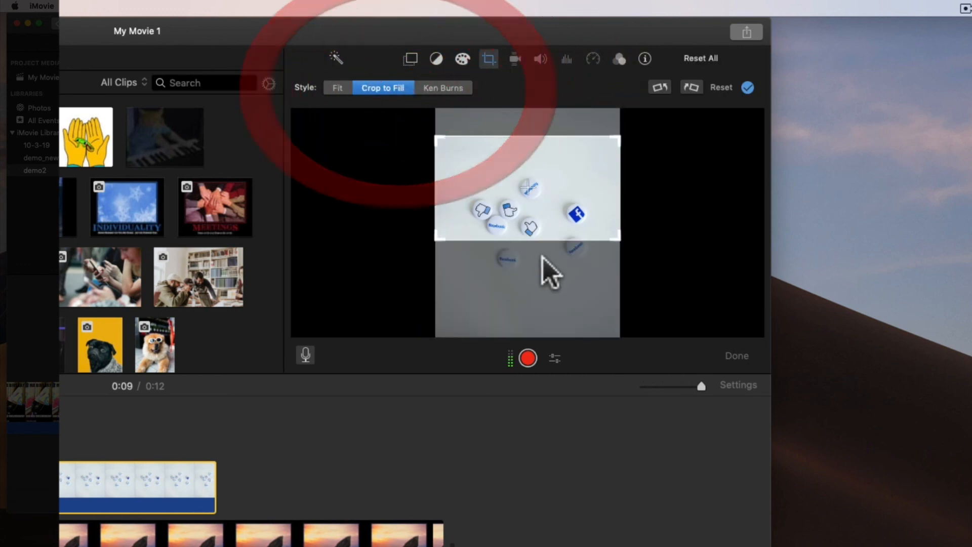
{"action": "mouse_move", "coordinate": [508, 185]}
{"action": "left_mouse_down"}
{"action": "mouse_move", "coordinate": [510, 256]}
{"action": "mouse_move", "coordinate": [503, 218]}
{"action": "mouse_move", "coordinate": [512, 226]}
{"action": "mouse_move", "coordinate": [511, 219]}
{"action": "left_mouse_up"}
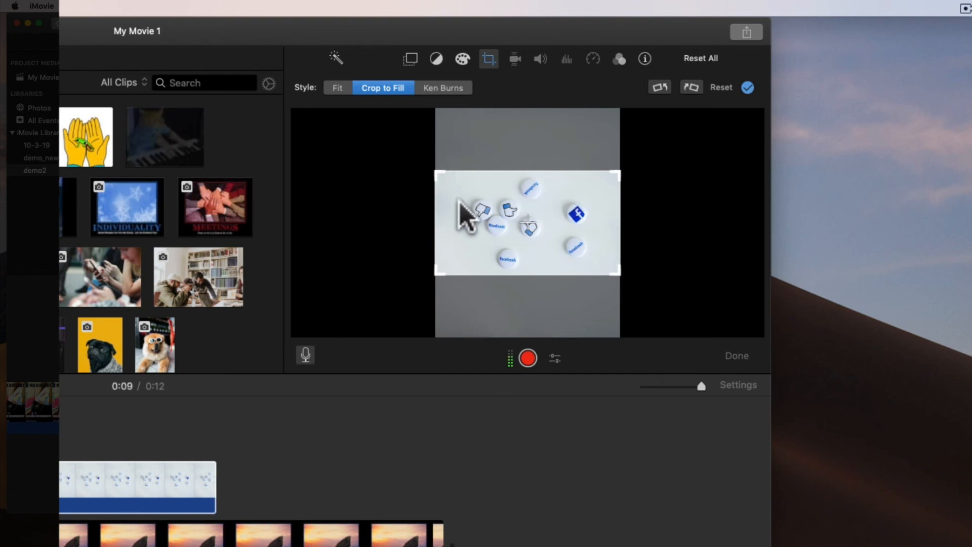
{"action": "left_click", "coordinate": [355, 448]}
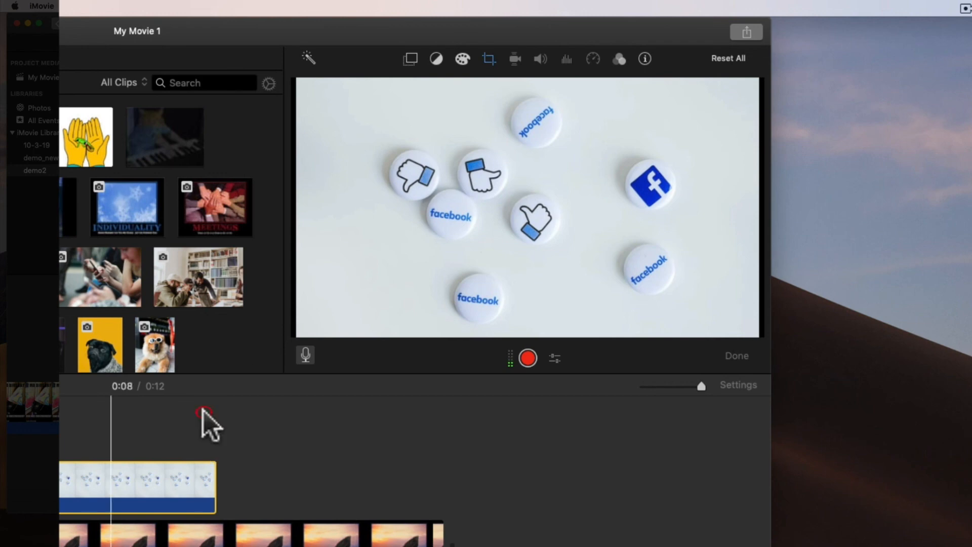
- Apply the Ken Burns style to the Facebook buttons overlay and reopen its crop settings
{"action": "left_click", "coordinate": [488, 58]}
{"action": "left_click", "coordinate": [455, 88]}
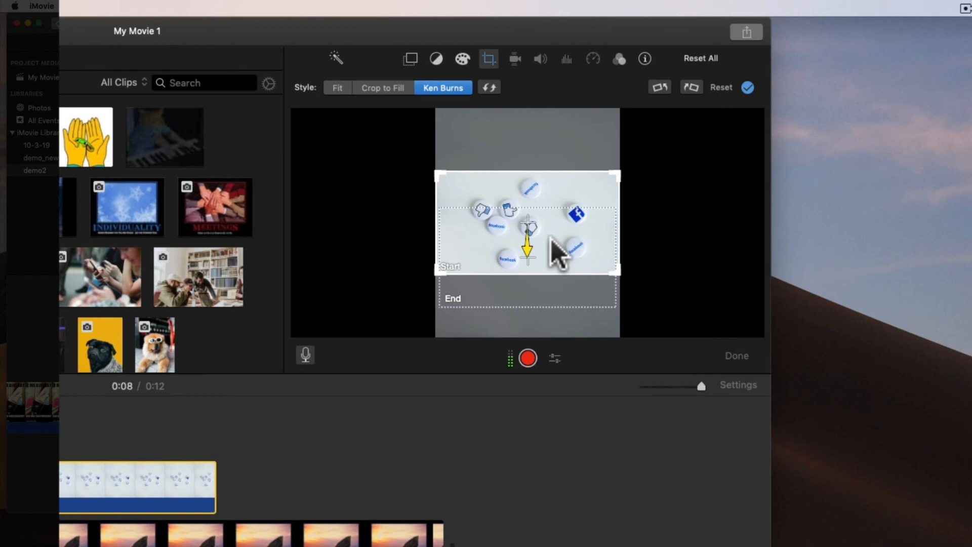
{"action": "left_click", "coordinate": [69, 323]}
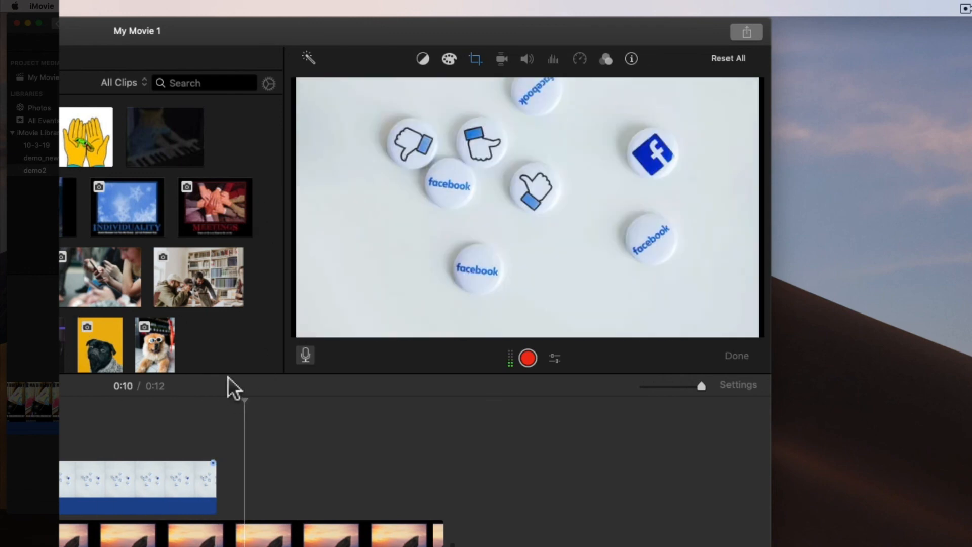
{"action": "left_click", "coordinate": [488, 59]}
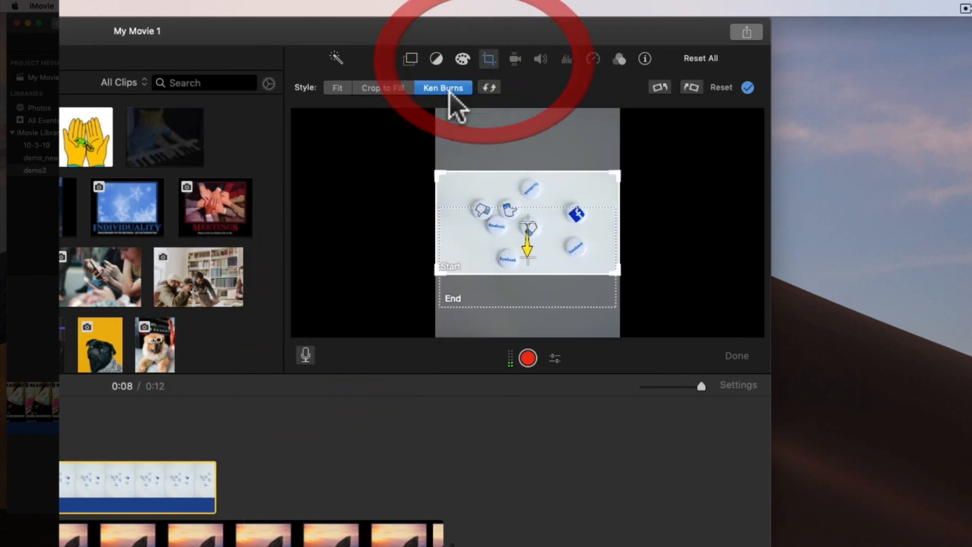
- Move the Ken Burns start frame to the upper end of the Facebook buttons photo and the end frame to its lower end
{"action": "left_click_drag", "start_coordinate": [526, 263], "coordinate": [531, 202]}
{"action": "left_click_drag", "start_coordinate": [535, 303], "coordinate": [539, 325]}
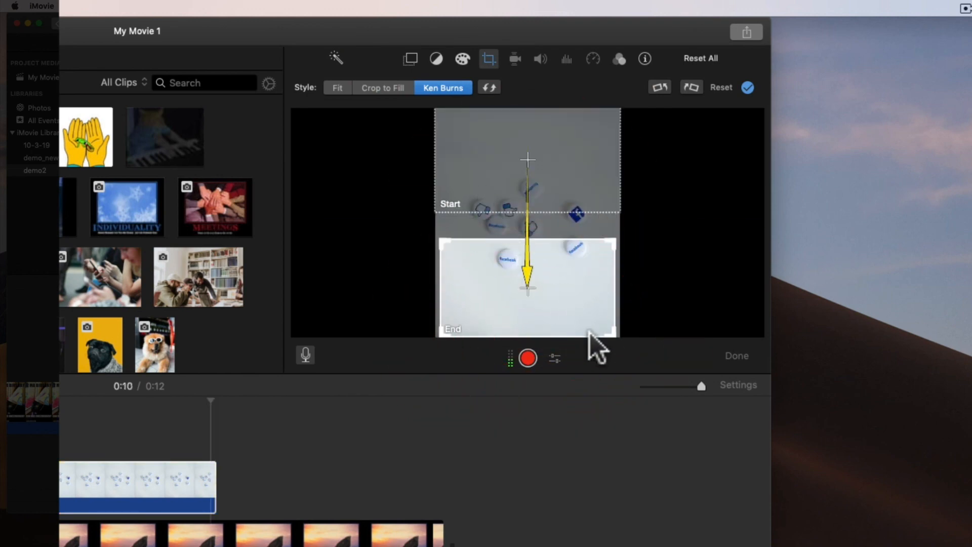
{"action": "mouse_move", "coordinate": [608, 335]}
{"action": "left_mouse_down"}
{"action": "mouse_move", "coordinate": [594, 336]}
{"action": "mouse_move", "coordinate": [603, 336]}
{"action": "left_mouse_up"}
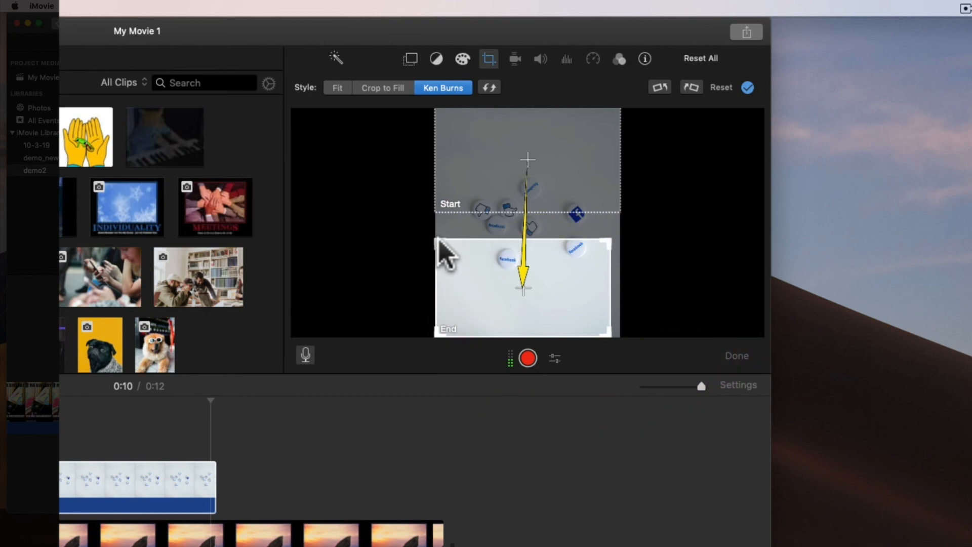
- Shrink the Ken Burns end frame, center it over the lowest Facebook buttons, and preview the motion
{"action": "left_click", "coordinate": [451, 250]}
{"action": "left_click_drag", "start_coordinate": [445, 250], "coordinate": [494, 277]}
{"action": "left_click_drag", "start_coordinate": [538, 303], "coordinate": [515, 271]}
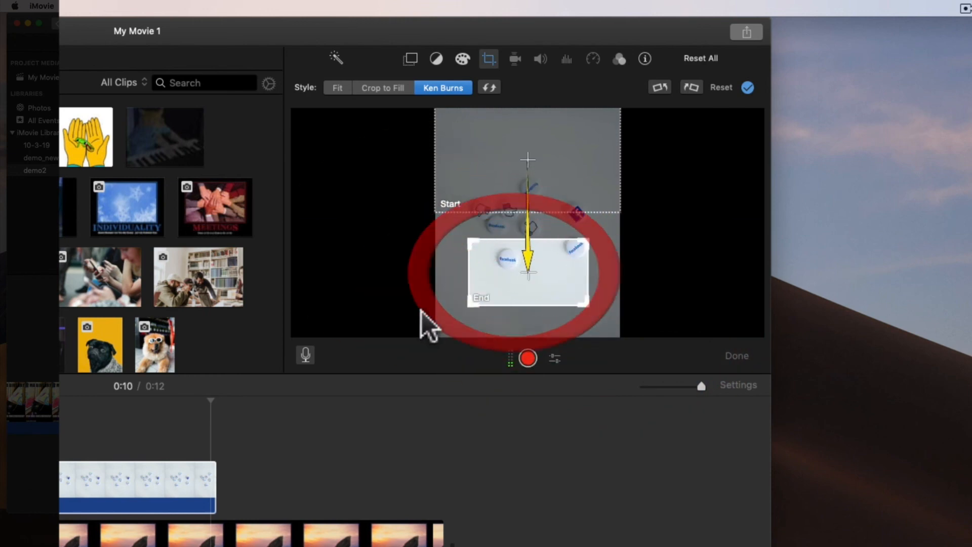
{"action": "left_click", "coordinate": [70, 314]}
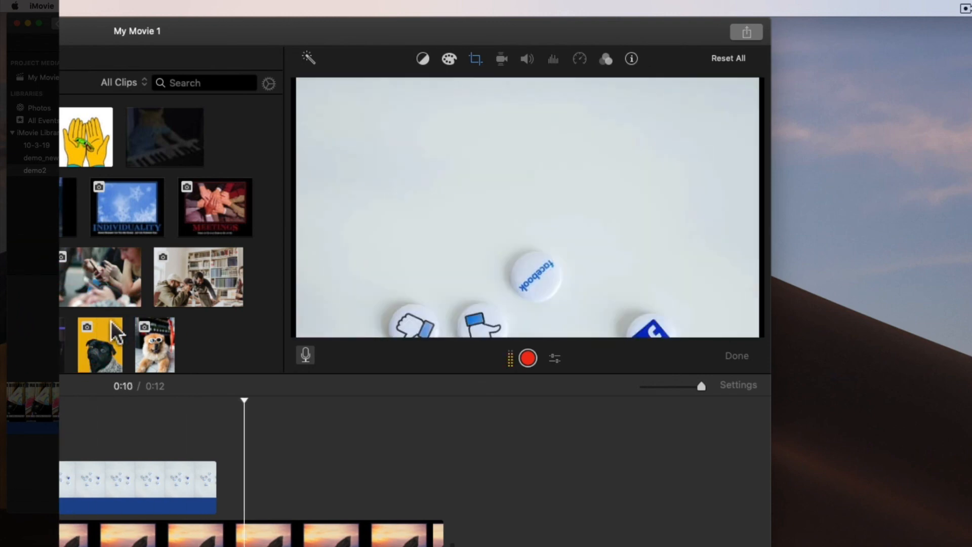
- Switch the Facebook buttons overlay back to Crop to Fill, with the crop frame positioned around all the buttons
{"action": "left_click", "coordinate": [203, 362]}
{"action": "left_click", "coordinate": [489, 60]}
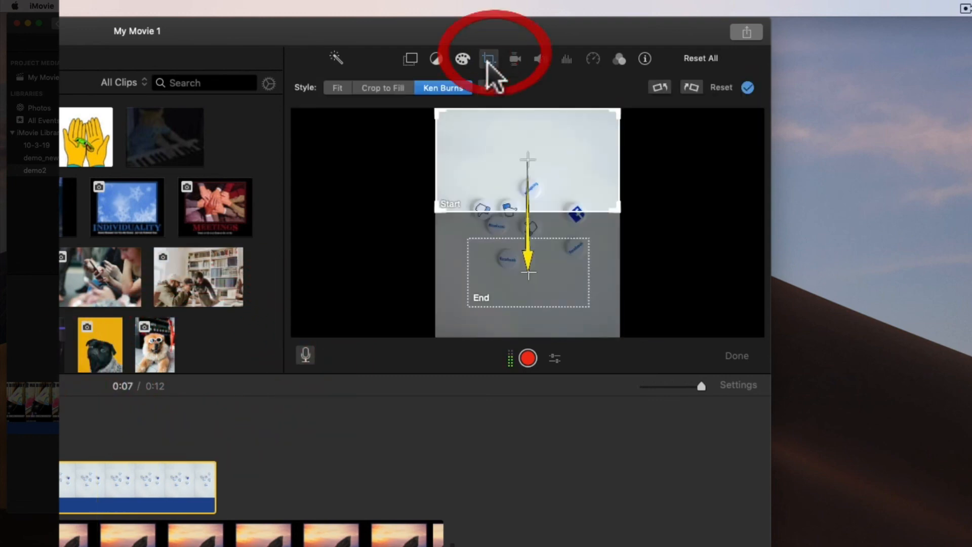
{"action": "left_click", "coordinate": [372, 89]}
{"action": "left_click_drag", "start_coordinate": [506, 177], "coordinate": [555, 245]}
- Review the overlay style choices for the Facebook buttons photo and reselect Cutaway
{"action": "left_click", "coordinate": [410, 58]}
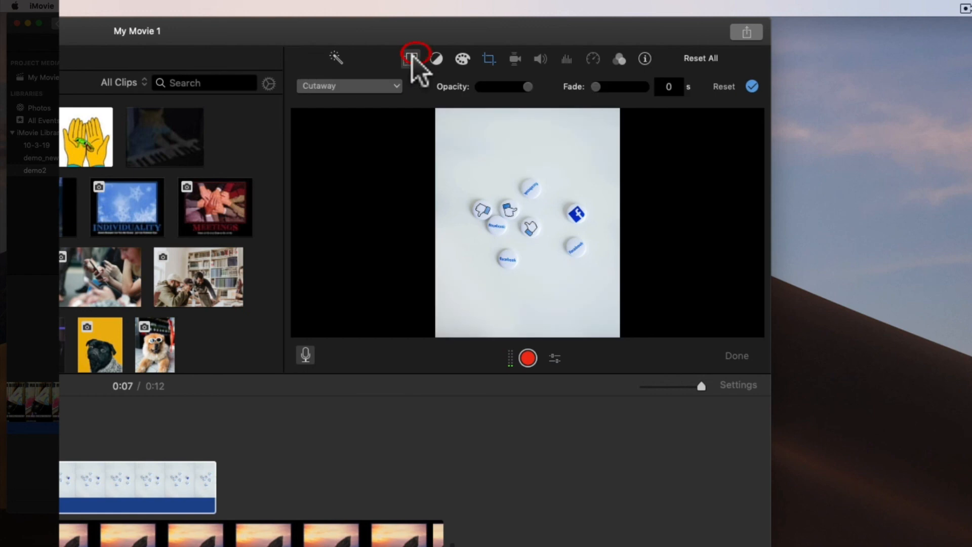
{"action": "left_click", "coordinate": [348, 85]}
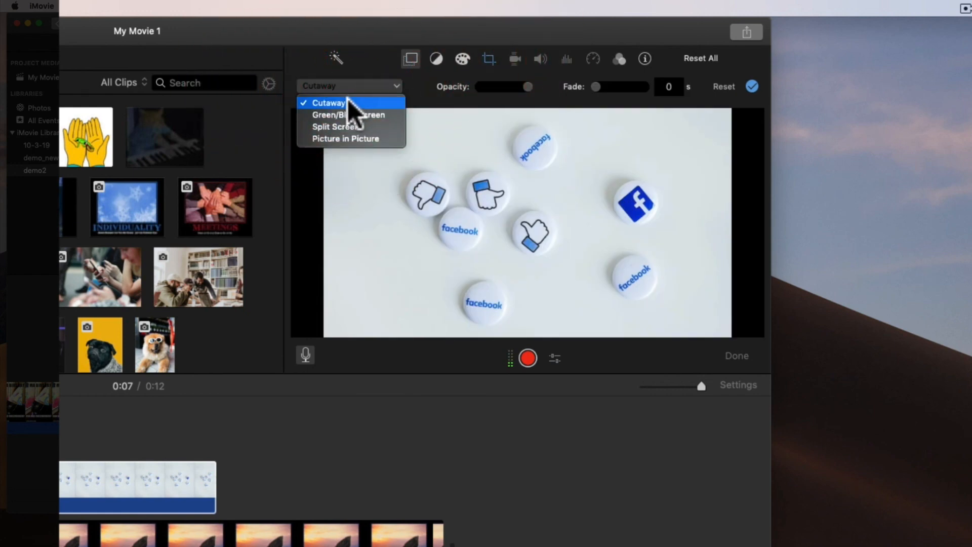
{"action": "left_click", "coordinate": [348, 100]}
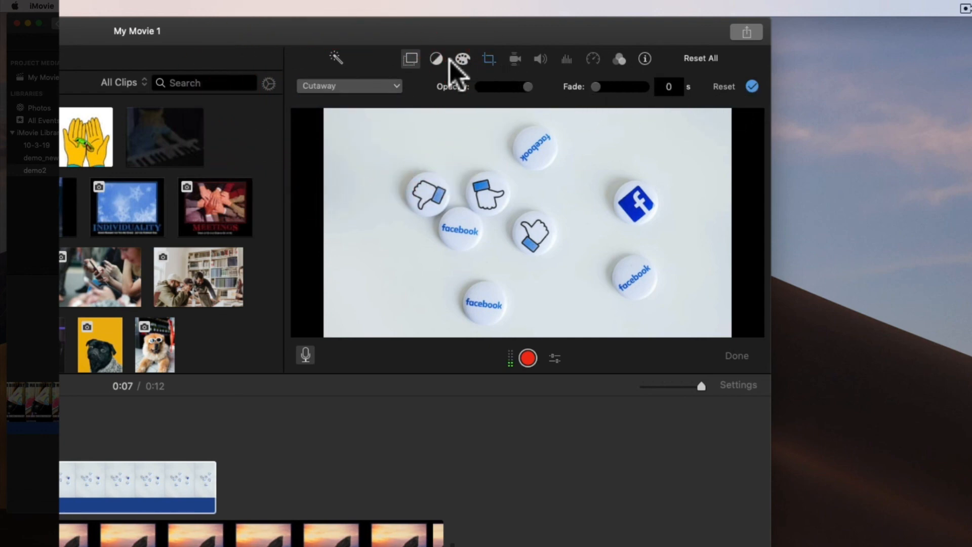
- Select the MISTAKES ship clip and look at its color correction and color balance controls
{"action": "left_click", "coordinate": [322, 532]}
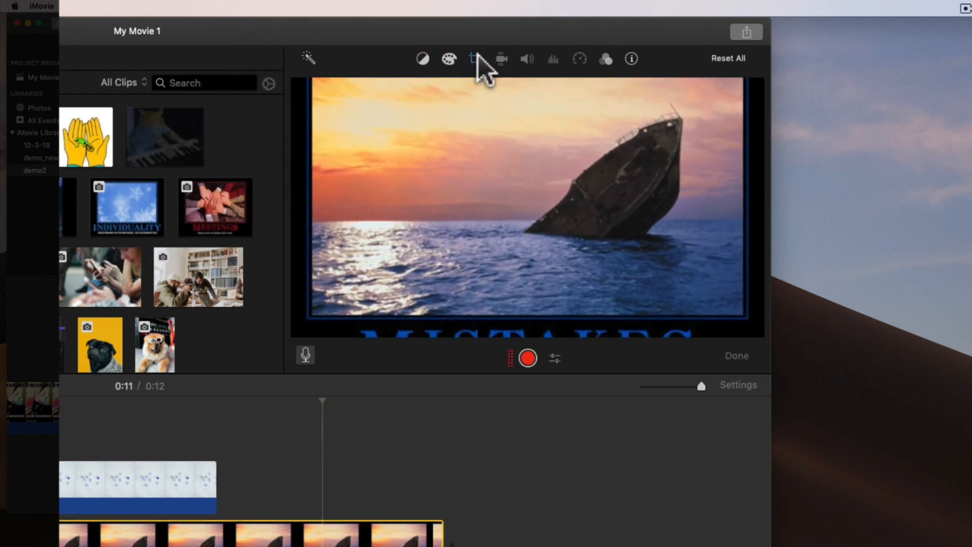
{"action": "left_click", "coordinate": [440, 58]}
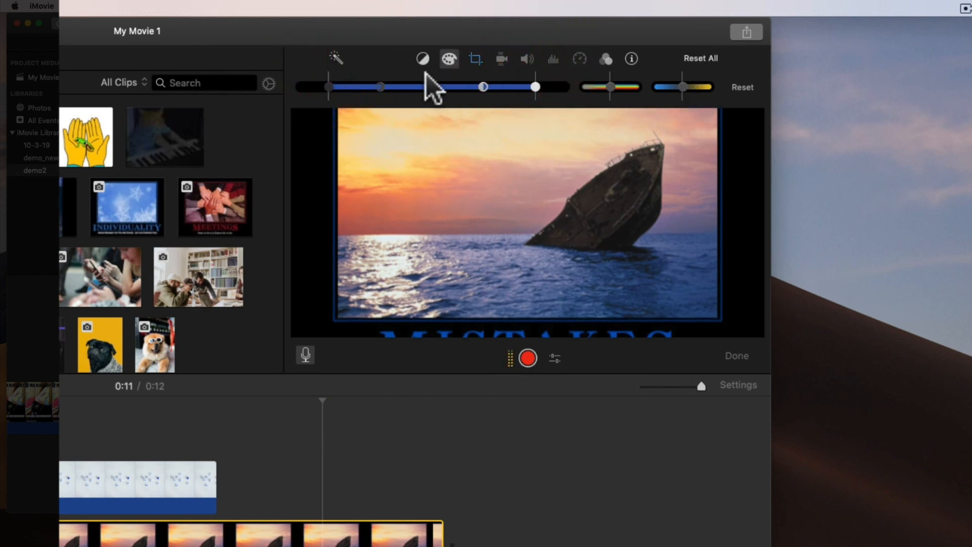
{"action": "left_click", "coordinate": [423, 59]}
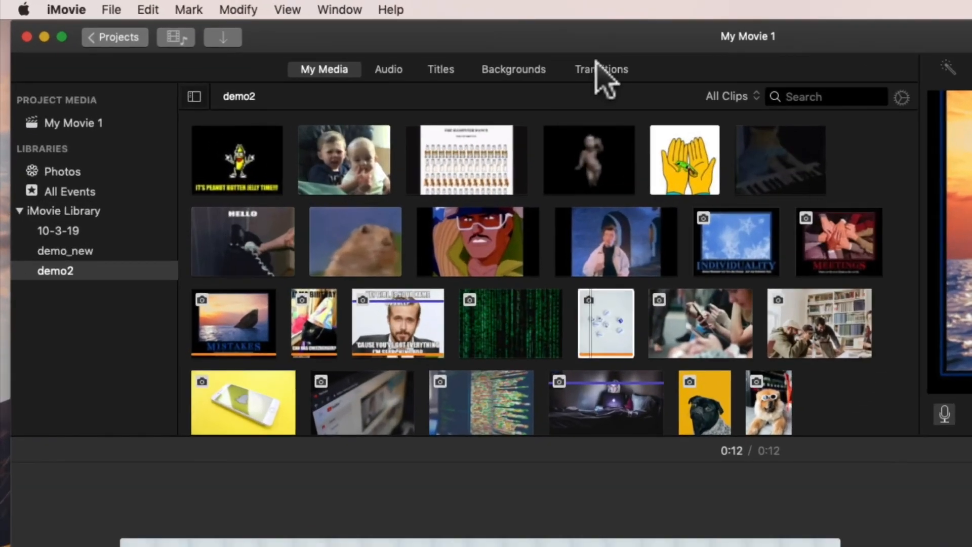
- Browse the available title styles and the iTunes audio library
{"action": "left_click", "coordinate": [449, 66]}
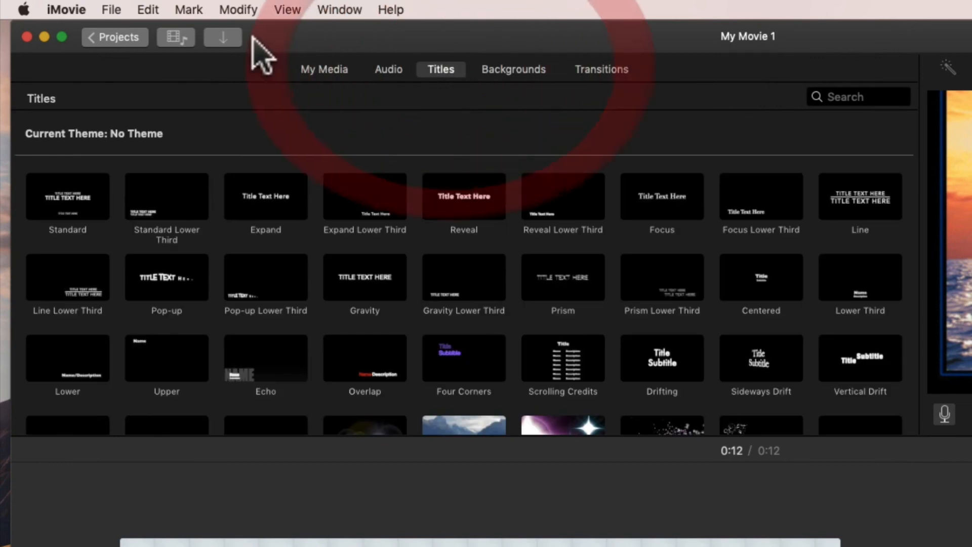
{"action": "left_click", "coordinate": [390, 70]}
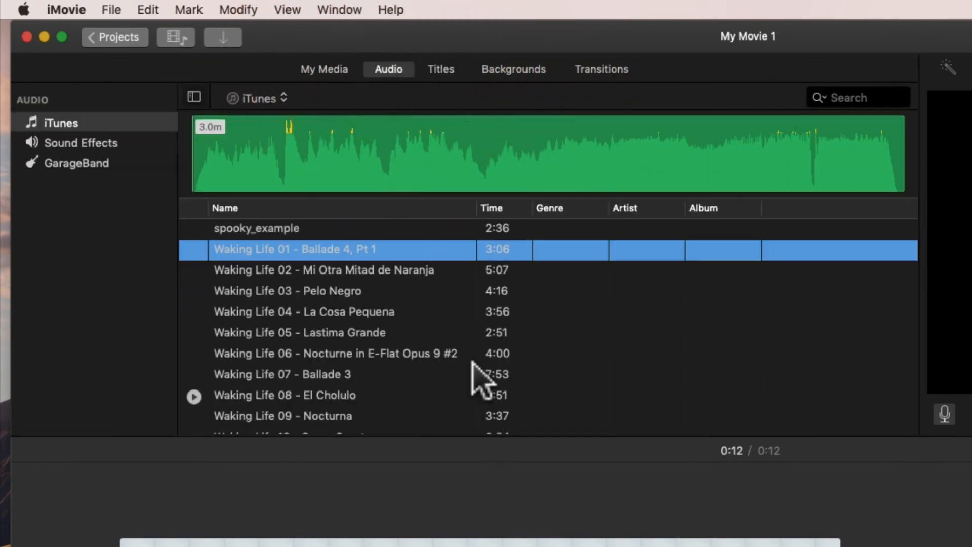
{"action": "left_click", "coordinate": [443, 65]}
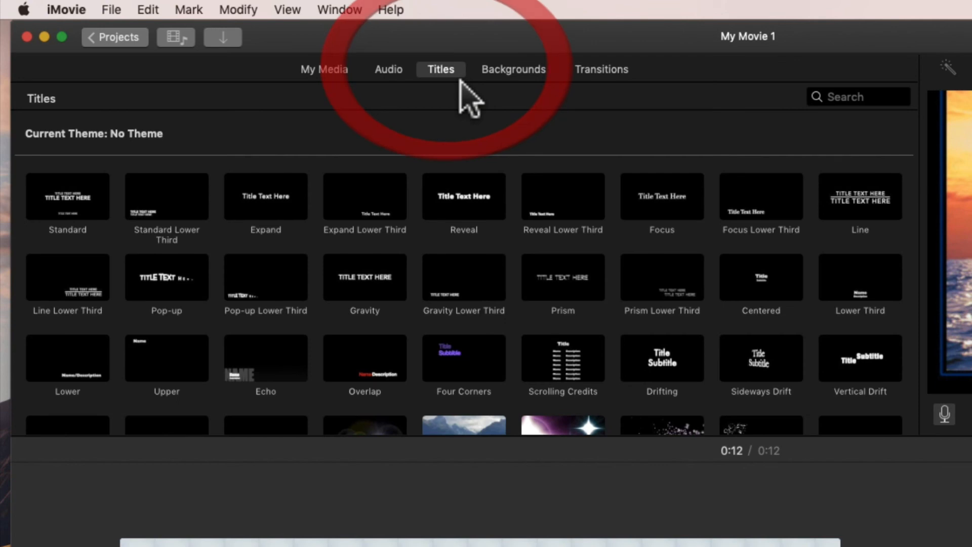
- Try the Far Far Away title over the end of the MISTAKES clip, and remove it
{"action": "scroll", "coordinate": [438, 308], "scroll_direction": "down", "scroll_amount": 5}
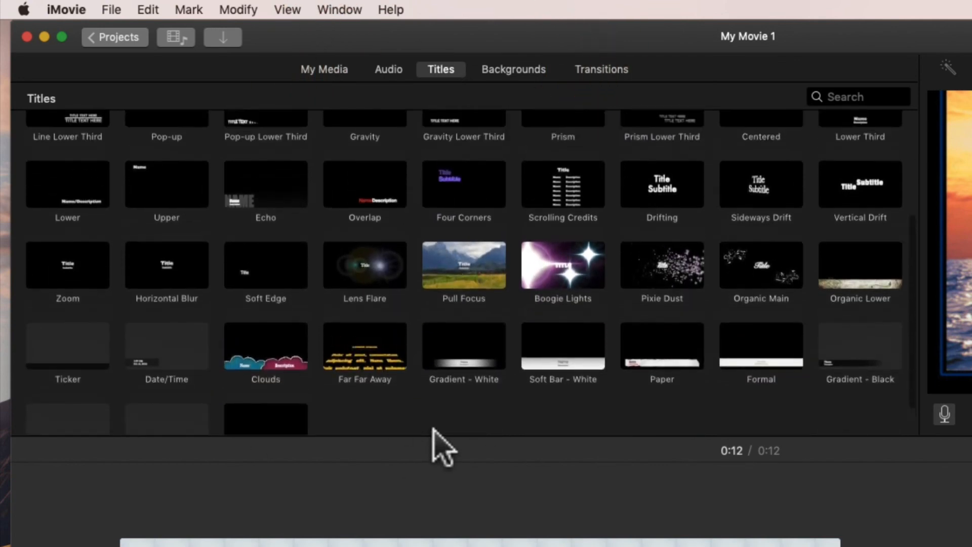
{"action": "left_click", "coordinate": [373, 353]}
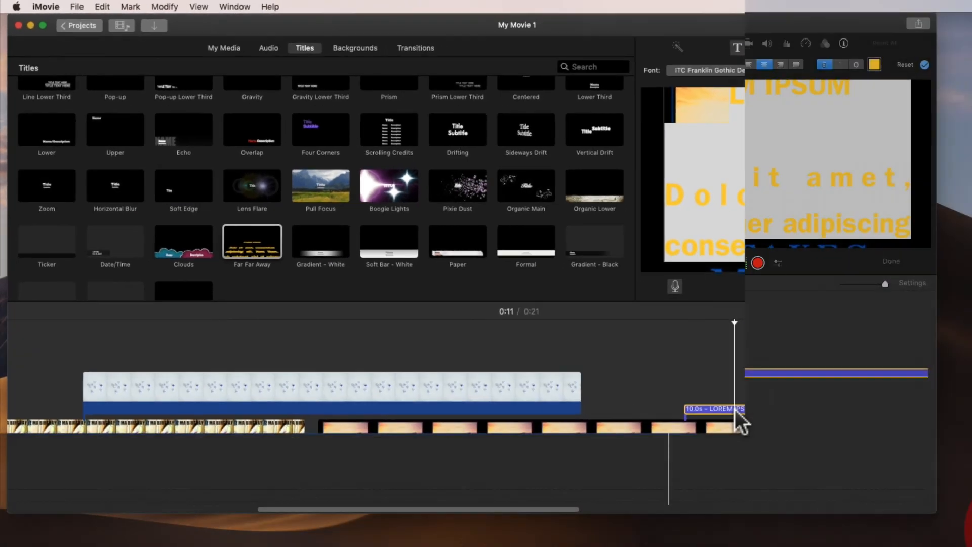
{"action": "key", "text": "Delete"}
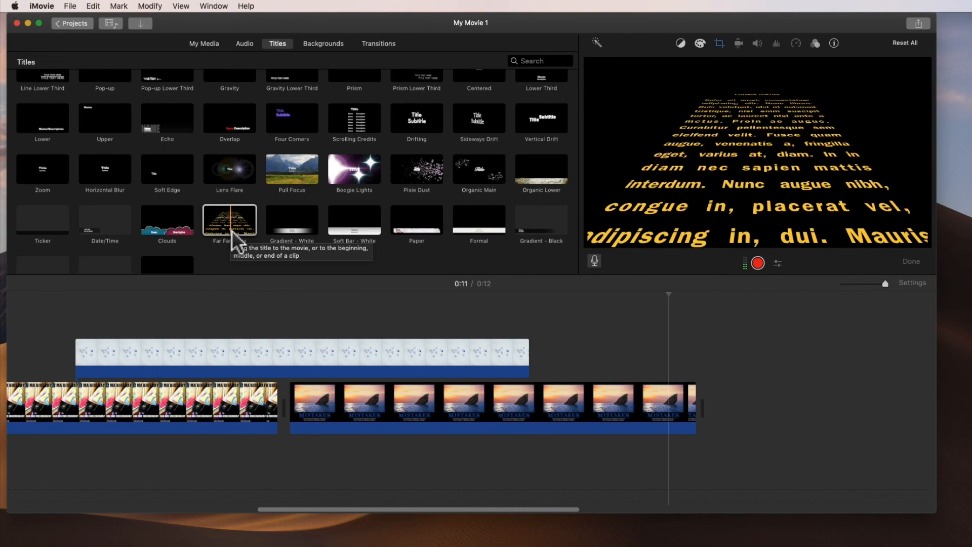
- Add the Scrolling Credits title after the MISTAKES clip at the end of the timeline, and play it back
{"action": "scroll", "coordinate": [233, 239], "scroll_direction": "up", "scroll_amount": 5}
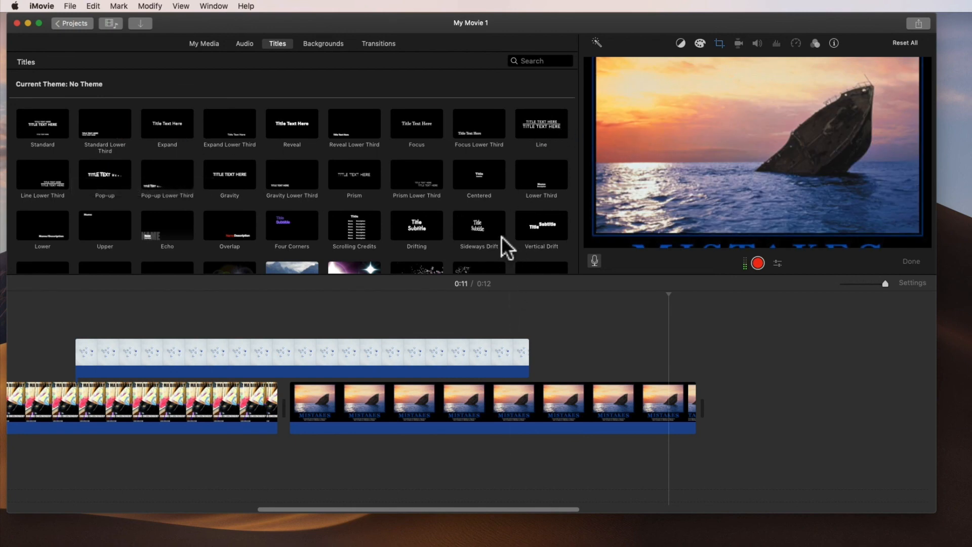
{"action": "left_click_drag", "start_coordinate": [360, 231], "coordinate": [734, 400]}
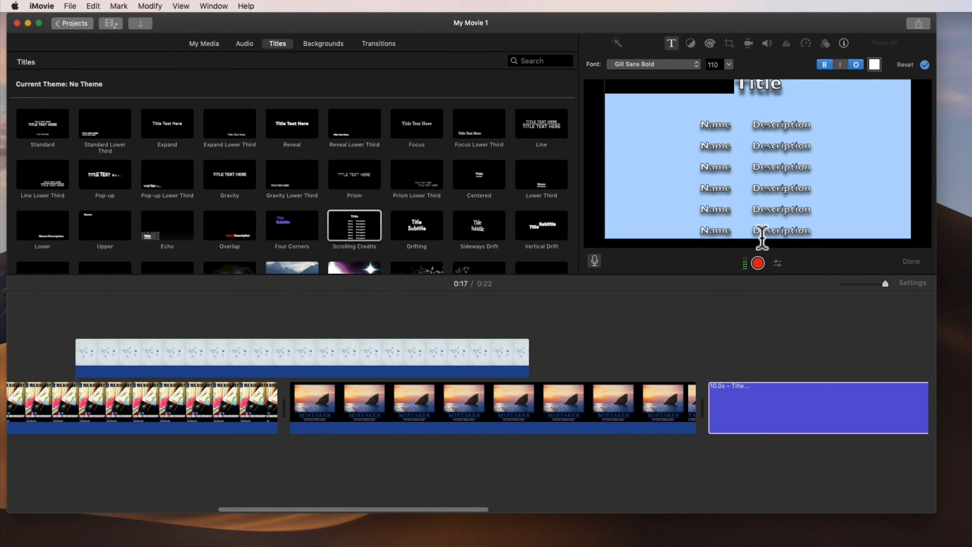
{"action": "left_click", "coordinate": [702, 335]}
{"action": "key", "text": "space"}
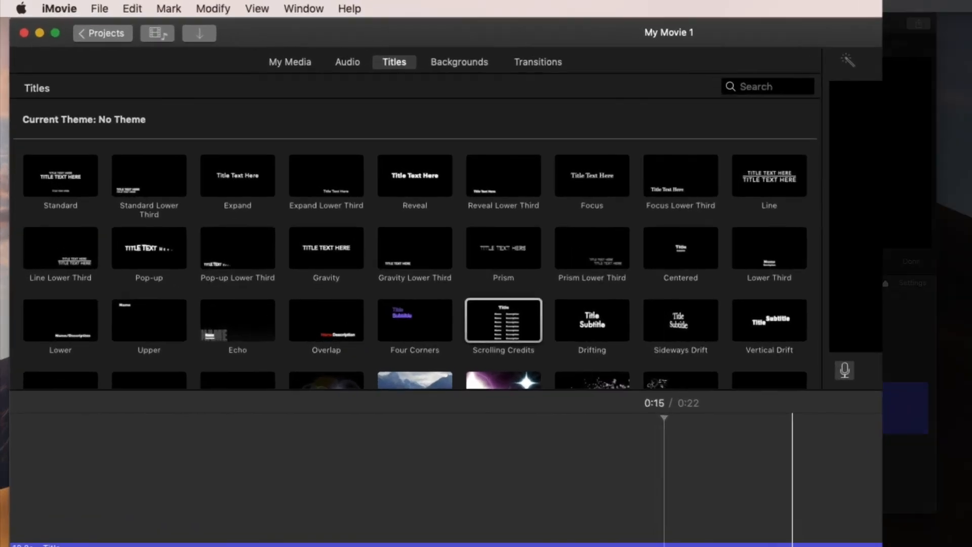
- Insert the Underwater background between the MISTAKES clip and the Scrolling Credits title
{"action": "left_click", "coordinate": [463, 67]}
{"action": "left_click", "coordinate": [734, 520]}
{"action": "scroll", "coordinate": [628, 522], "scroll_direction": "left", "scroll_amount": 8}
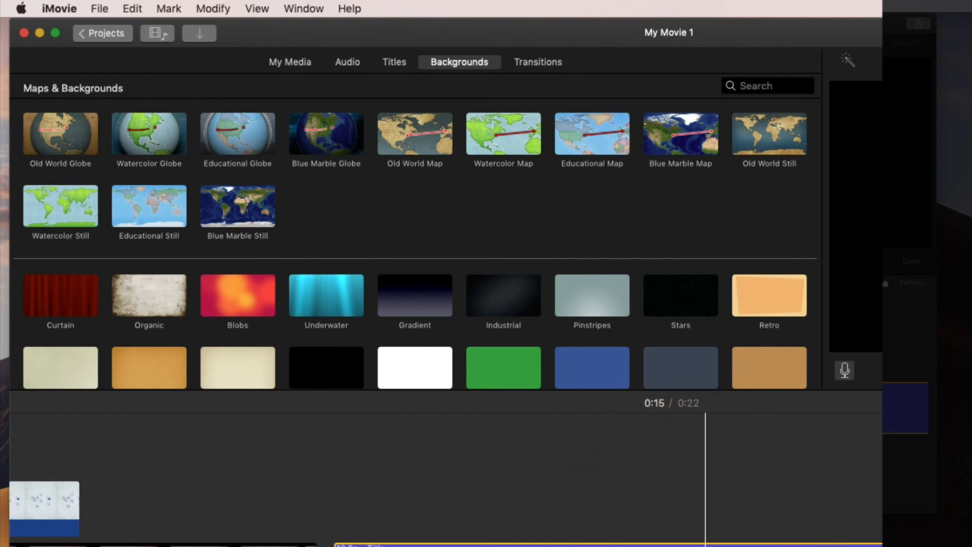
{"action": "left_click_drag", "start_coordinate": [349, 303], "coordinate": [341, 546]}
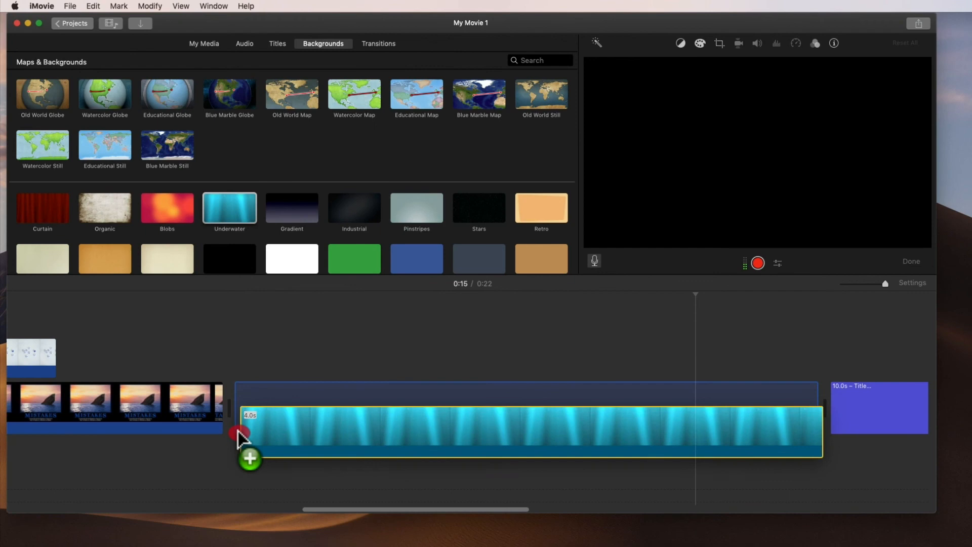
{"action": "left_click_drag", "start_coordinate": [240, 435], "coordinate": [237, 430]}
- Move the Scrolling Credits title above the Underwater background, aligned with its start, and play the result
{"action": "left_click_drag", "start_coordinate": [889, 409], "coordinate": [314, 386]}
{"action": "left_click", "coordinate": [412, 325]}
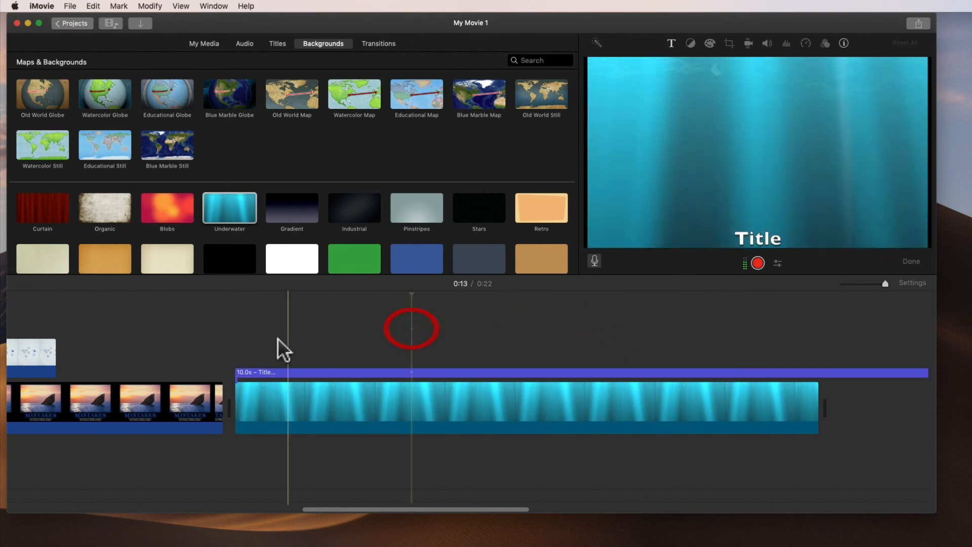
{"action": "key", "text": "space"}
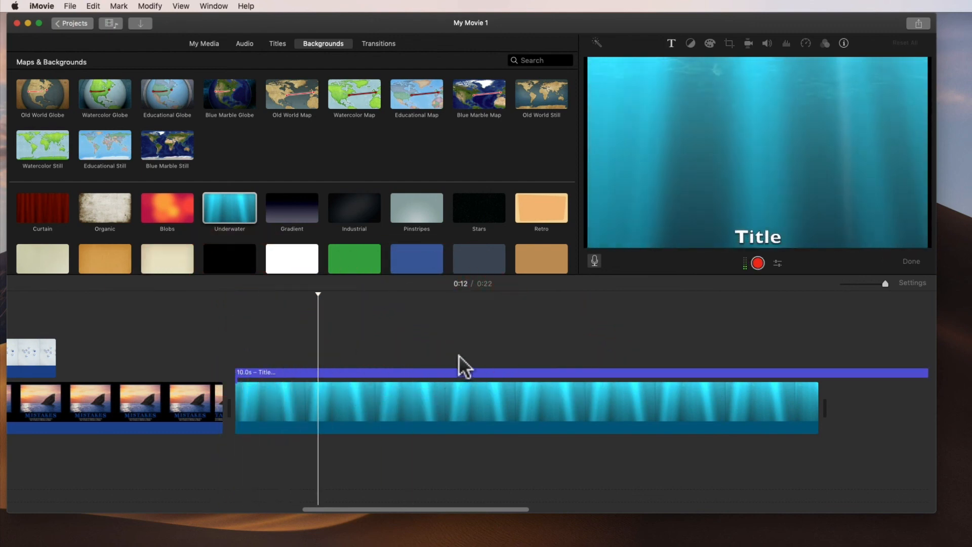
- Add a Cross Dissolve transition between the MISTAKES clip and the Underwater background, and preview it
{"action": "scroll", "coordinate": [454, 170], "scroll_direction": "down", "scroll_amount": 3}
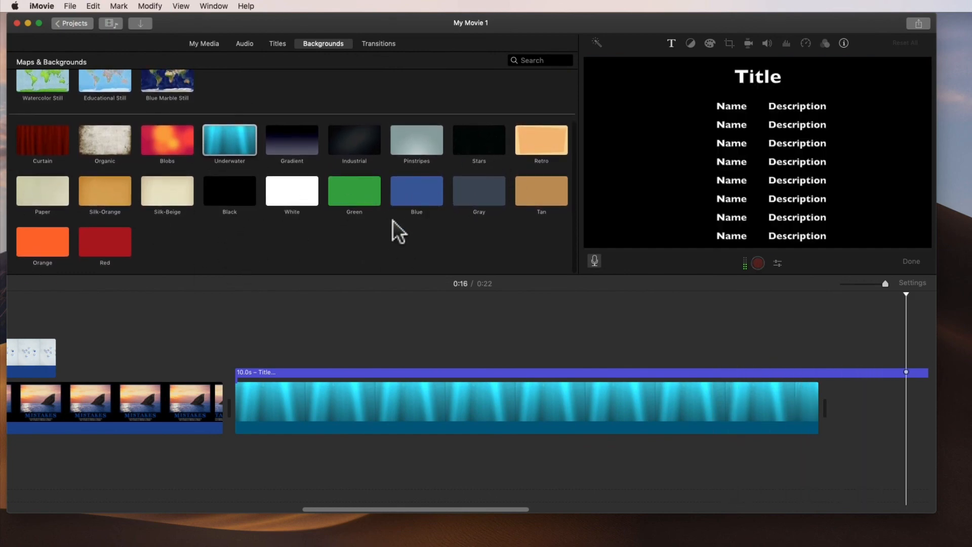
{"action": "scroll", "coordinate": [310, 211], "scroll_direction": "up", "scroll_amount": 3}
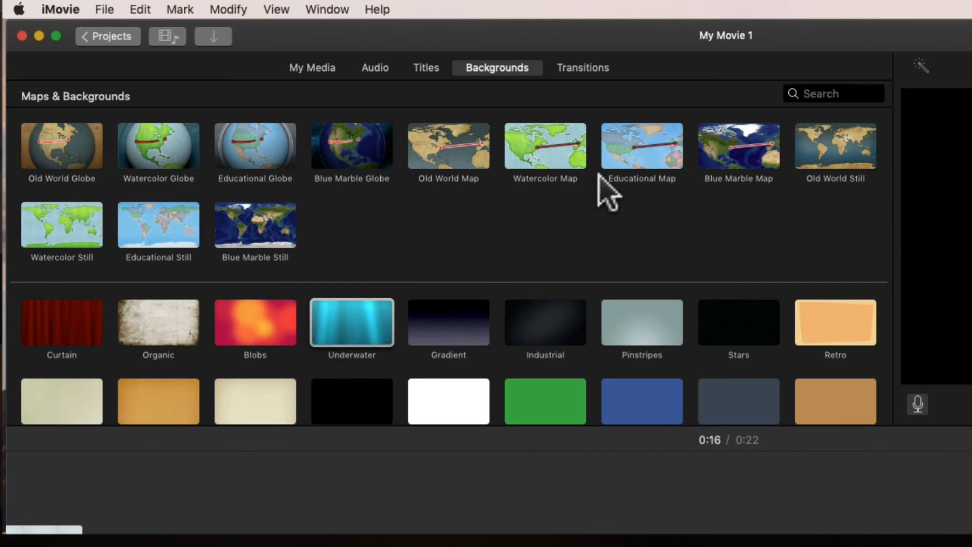
{"action": "left_click", "coordinate": [597, 71]}
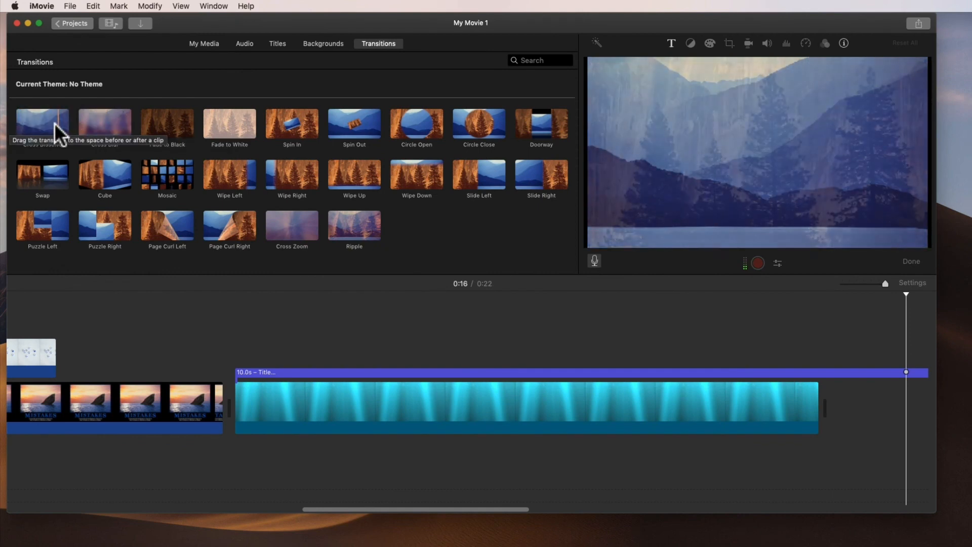
{"action": "left_click_drag", "start_coordinate": [52, 134], "coordinate": [178, 407]}
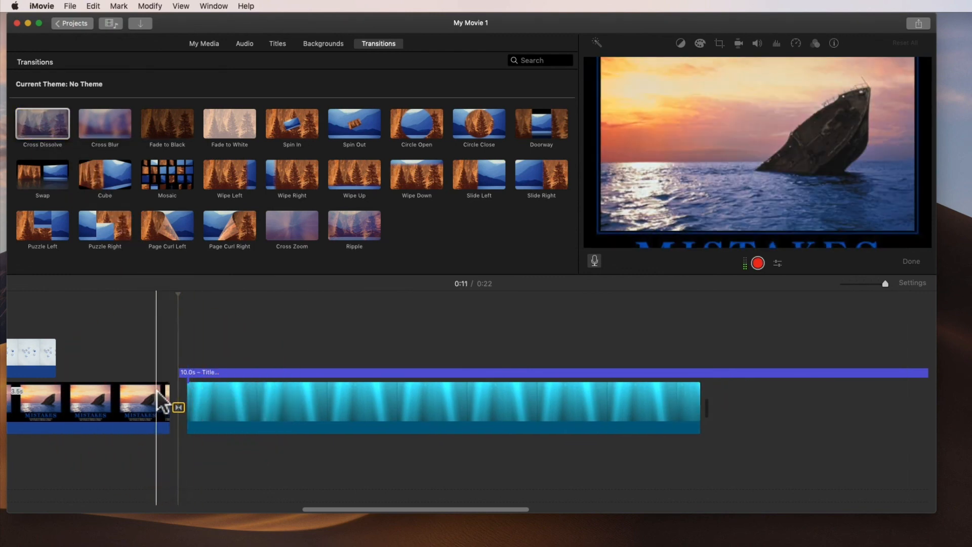
{"action": "left_click", "coordinate": [129, 358]}
{"action": "key", "text": "space"}
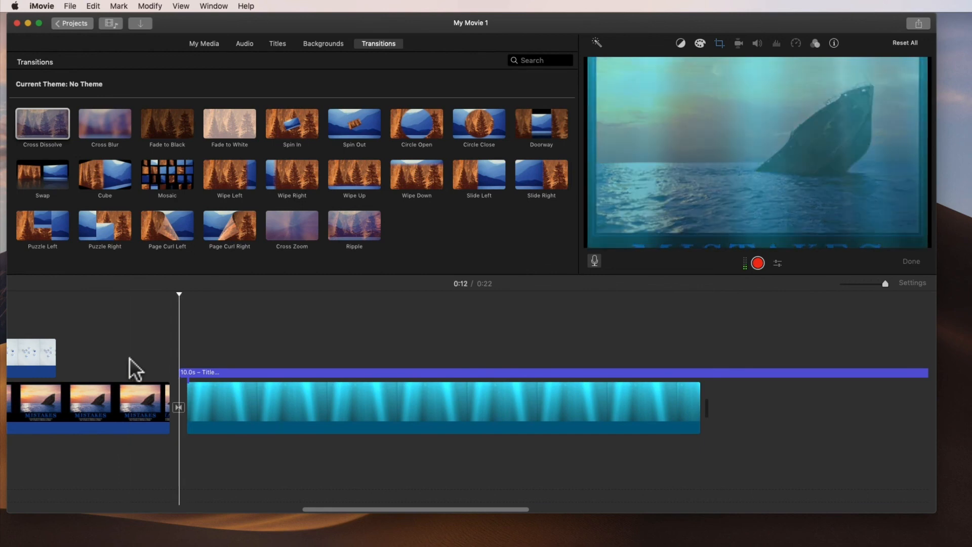
{"action": "key", "text": "space"}
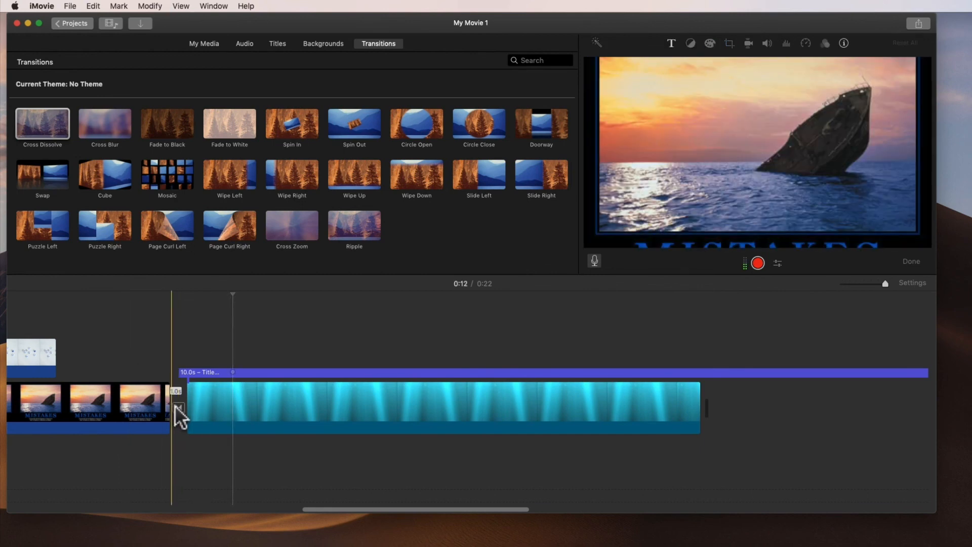
- Add the Memes_Audio_5 clip from the demo2 media beneath the timeline photos, starting under the end of the first meme photo
{"action": "scroll", "coordinate": [223, 421], "scroll_direction": "left", "scroll_amount": 5}
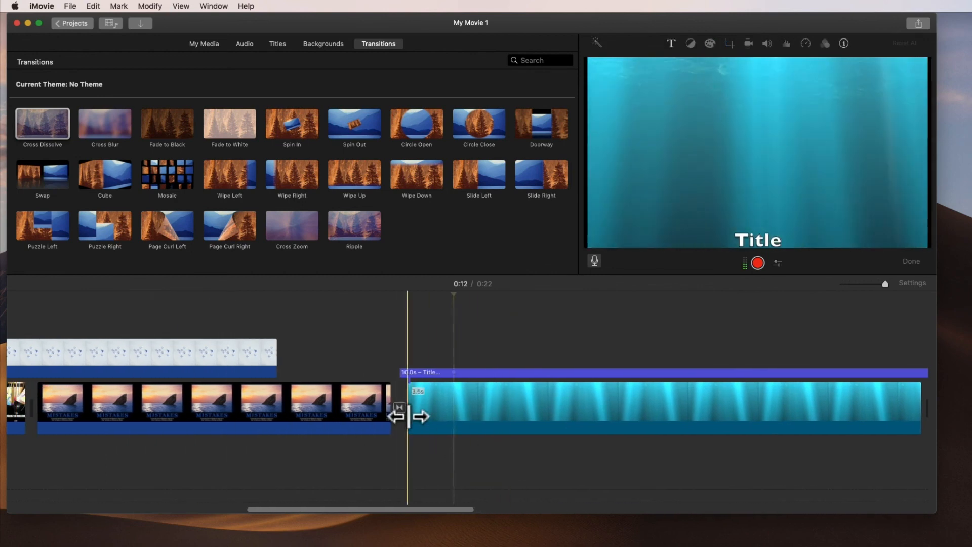
{"action": "scroll", "coordinate": [402, 421], "scroll_direction": "left", "scroll_amount": 3}
{"action": "scroll", "coordinate": [400, 419], "scroll_direction": "left", "scroll_amount": 10}
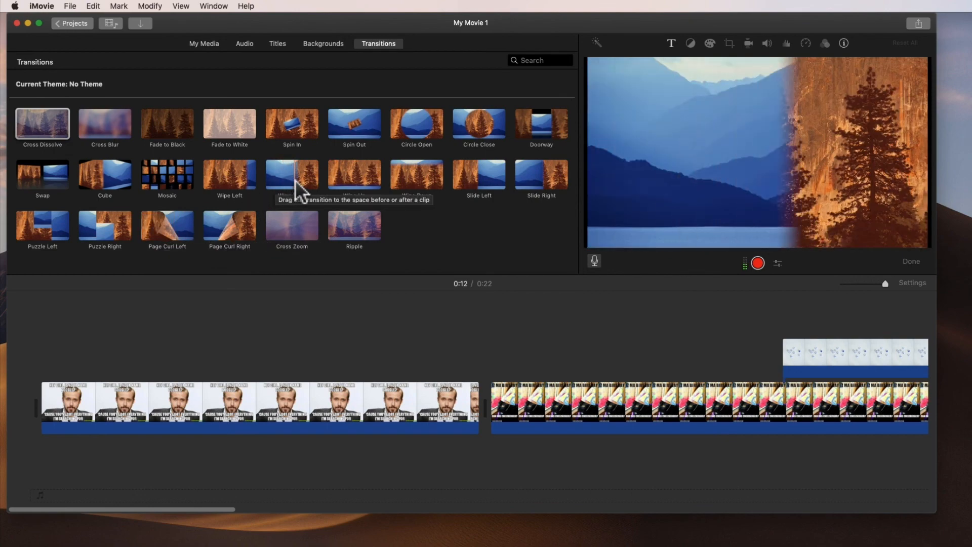
{"action": "left_click", "coordinate": [203, 44]}
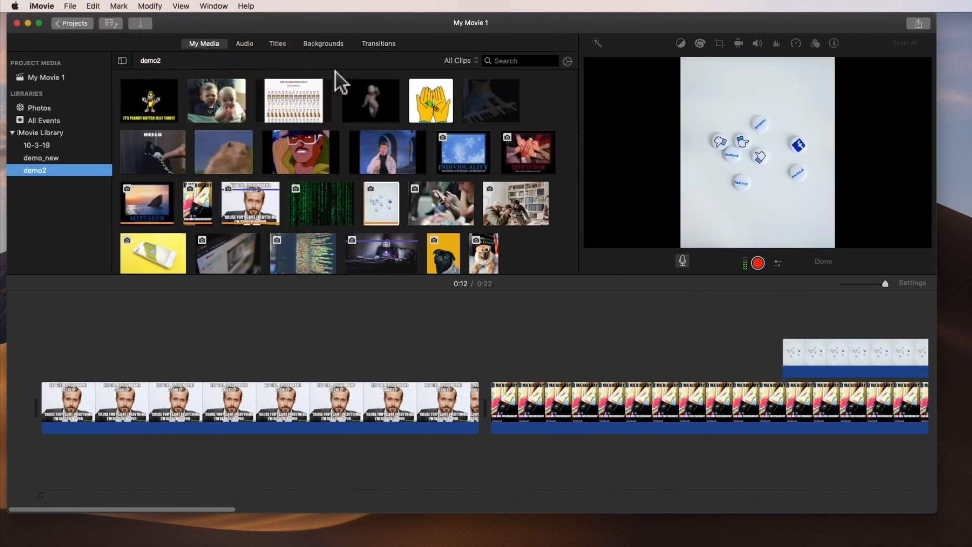
{"action": "scroll", "coordinate": [340, 167], "scroll_direction": "down", "scroll_amount": 5}
{"action": "left_click_drag", "start_coordinate": [286, 255], "coordinate": [405, 460]}
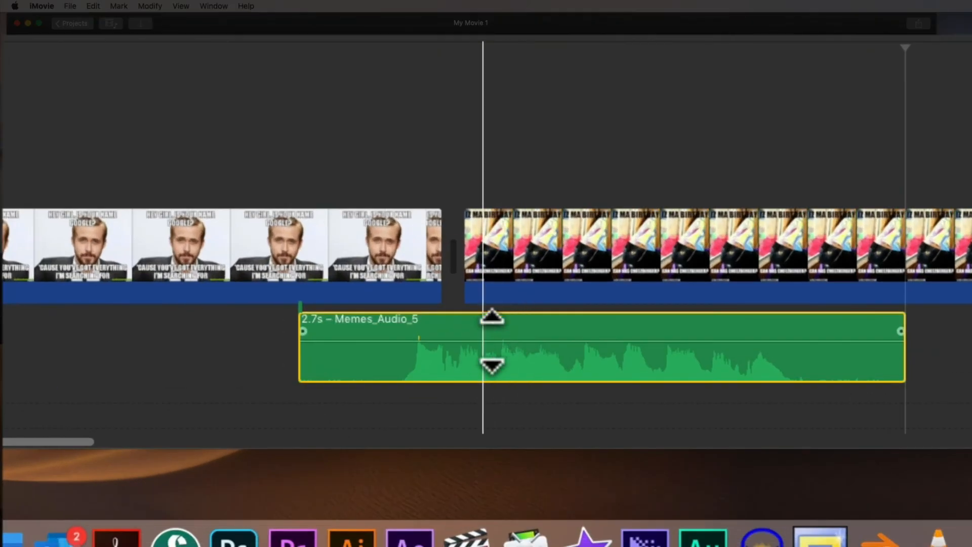
- Raise the volume of the Memes_Audio_5 clip to about 141%
{"action": "left_click", "coordinate": [462, 341]}
{"action": "mouse_move", "coordinate": [454, 341]}
{"action": "left_mouse_down"}
{"action": "mouse_move", "coordinate": [449, 363]}
{"action": "mouse_move", "coordinate": [451, 330]}
{"action": "mouse_move", "coordinate": [448, 372]}
{"action": "mouse_move", "coordinate": [457, 310]}
{"action": "mouse_move", "coordinate": [445, 338]}
{"action": "left_mouse_up"}
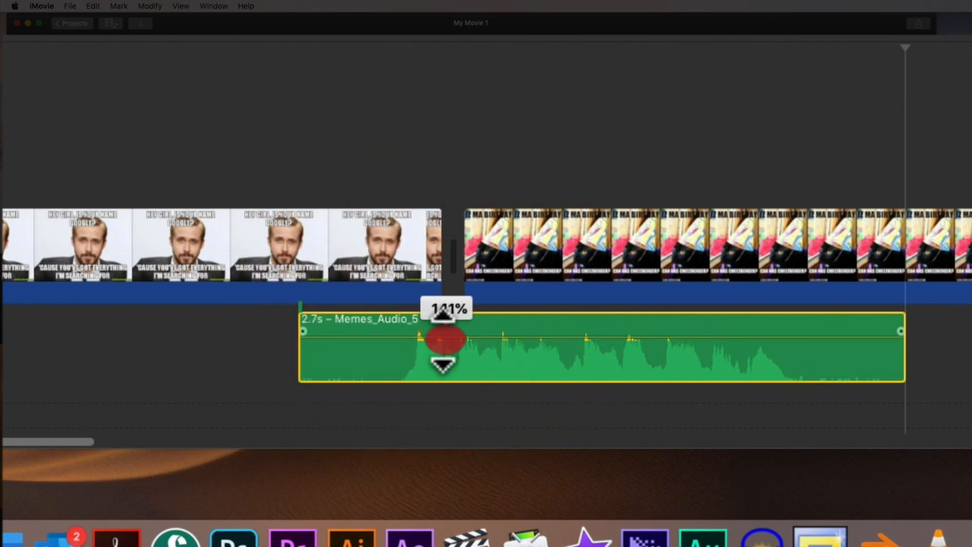
- Slightly lower the Memes_Audio_5 clip's volume, and add a fade-out at its end and a fade-in at its start
{"action": "left_click_drag", "start_coordinate": [442, 339], "coordinate": [445, 340]}
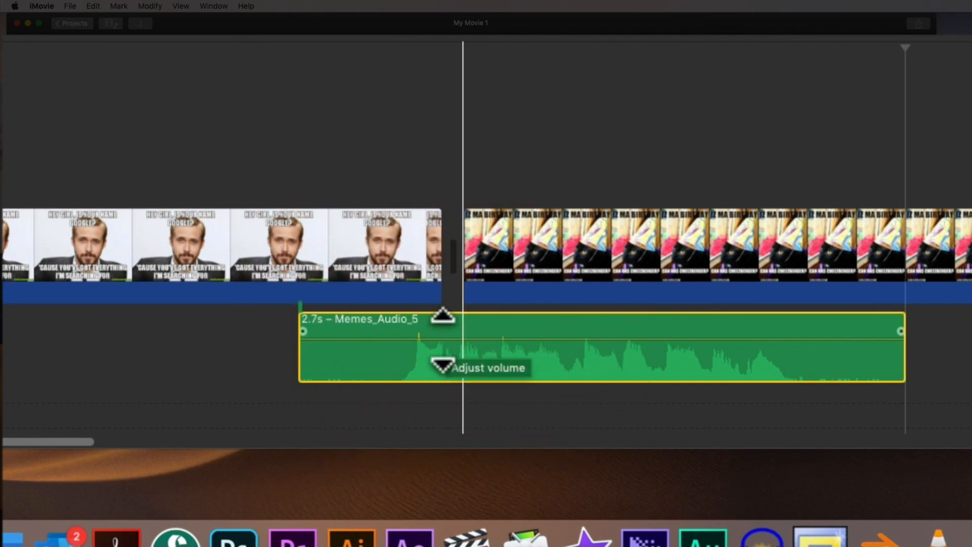
{"action": "left_click", "coordinate": [900, 331]}
{"action": "left_click_drag", "start_coordinate": [900, 332], "coordinate": [884, 332]}
{"action": "left_click_drag", "start_coordinate": [853, 332], "coordinate": [853, 332]}
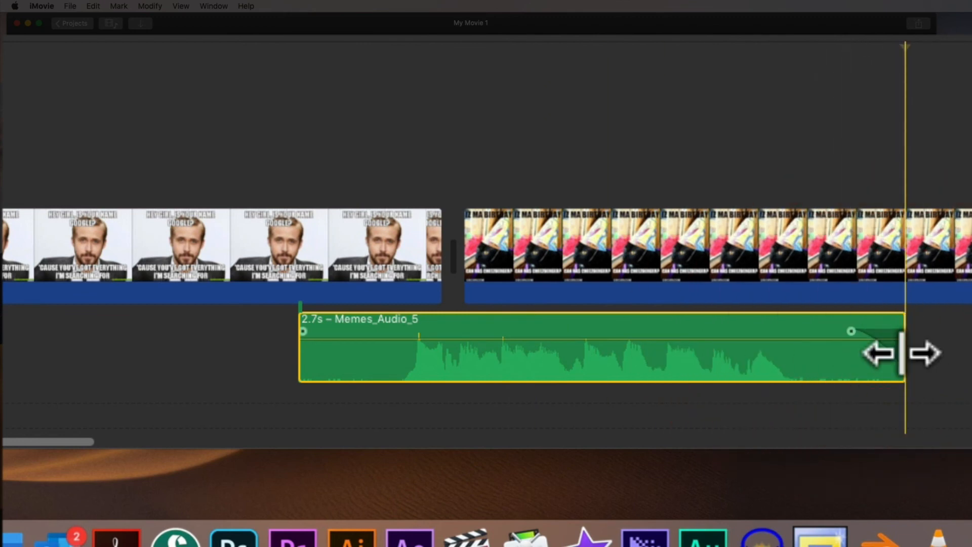
{"action": "mouse_move", "coordinate": [852, 331]}
{"action": "left_mouse_down"}
{"action": "mouse_move", "coordinate": [892, 332]}
{"action": "mouse_move", "coordinate": [837, 331]}
{"action": "left_mouse_up"}
{"action": "left_click_drag", "start_coordinate": [305, 329], "coordinate": [392, 334]}
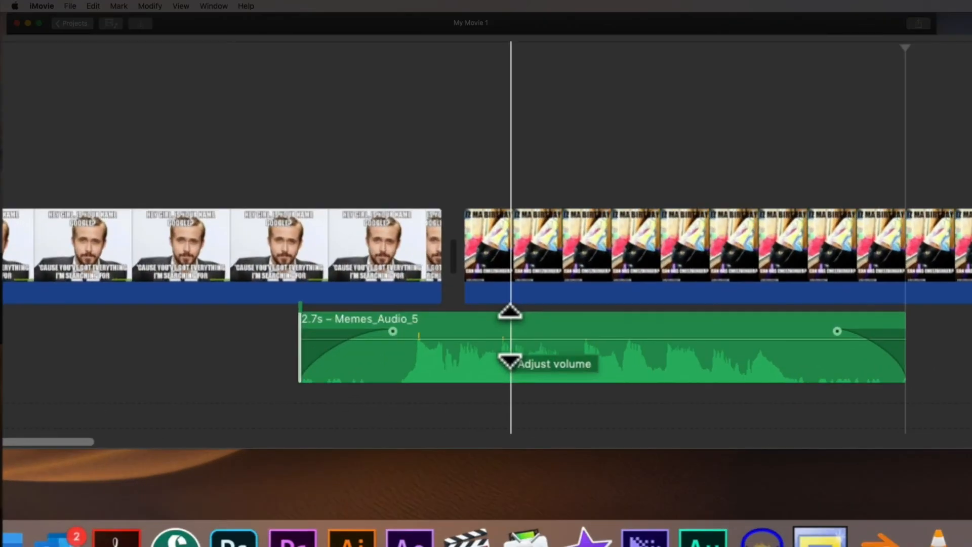
- Add four volume keyframes along the Memes_Audio_5 clip, lowering the level at the second and raising it at the fourth
{"action": "left_click", "coordinate": [442, 338], "text": "alt"}
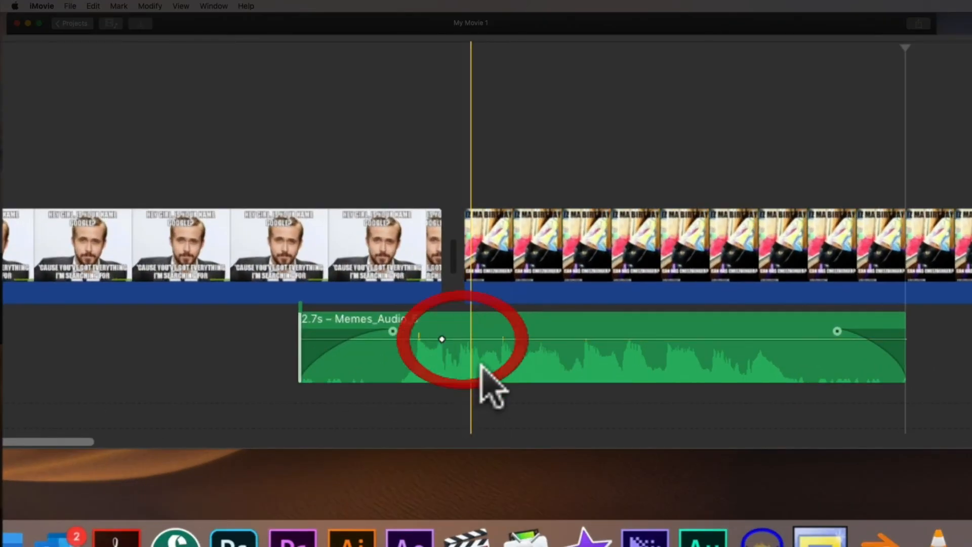
{"action": "left_click", "coordinate": [504, 339], "text": "alt"}
{"action": "left_click_drag", "start_coordinate": [504, 339], "coordinate": [506, 354]}
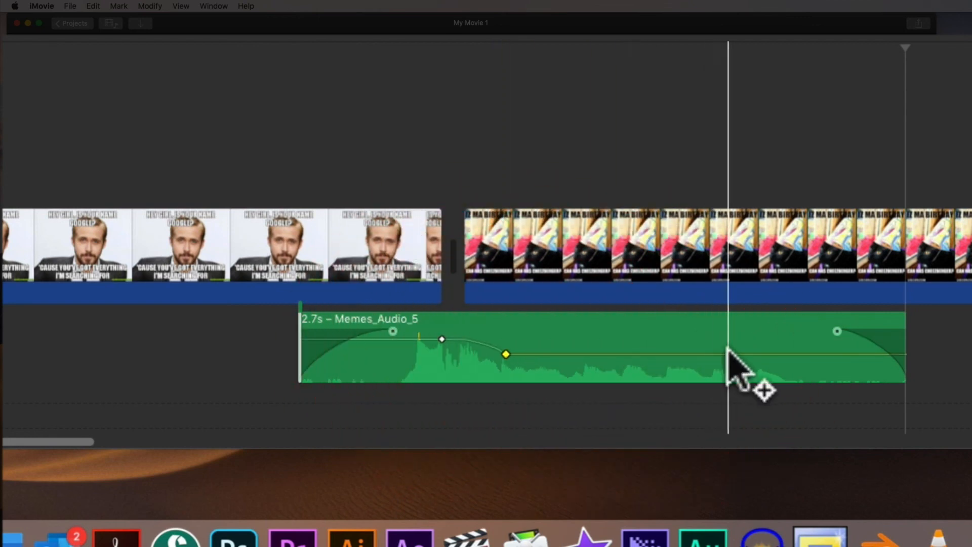
{"action": "left_click", "coordinate": [703, 354], "text": "alt"}
{"action": "left_click", "coordinate": [762, 354], "text": "alt"}
{"action": "left_click_drag", "start_coordinate": [762, 354], "coordinate": [762, 330]}
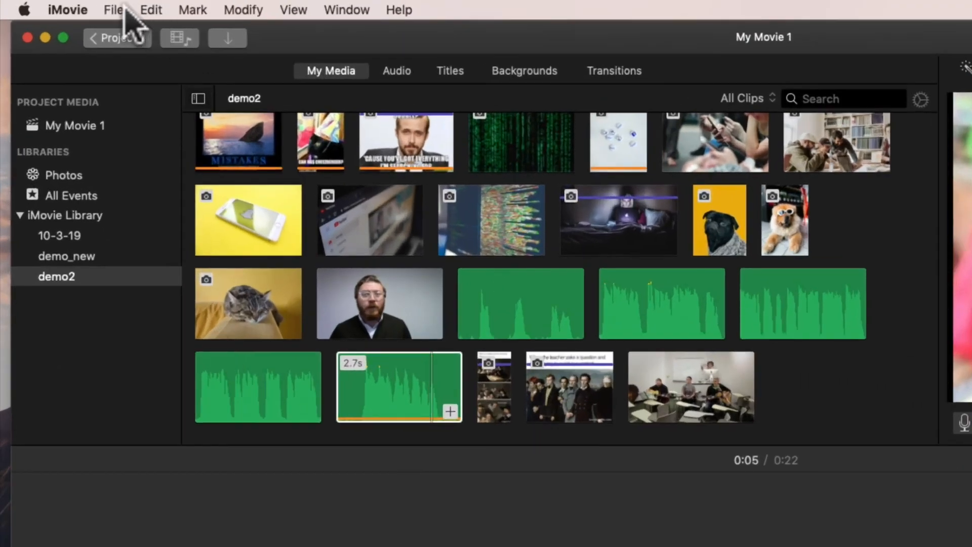
- Look through the available destinations for sharing the movie, including the File option
{"action": "left_click", "coordinate": [78, 6]}
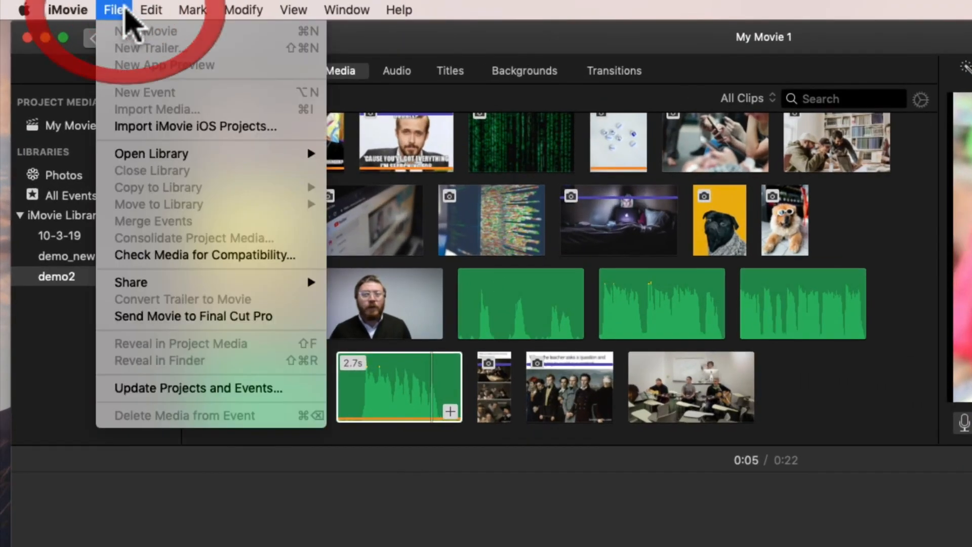
{"action": "mouse_move", "coordinate": [185, 6]}
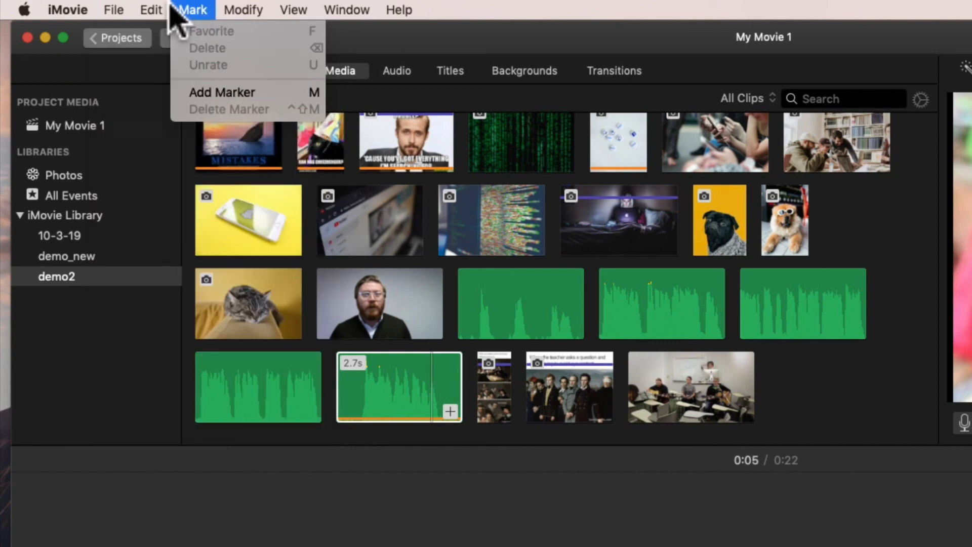
{"action": "left_click", "coordinate": [108, 11]}
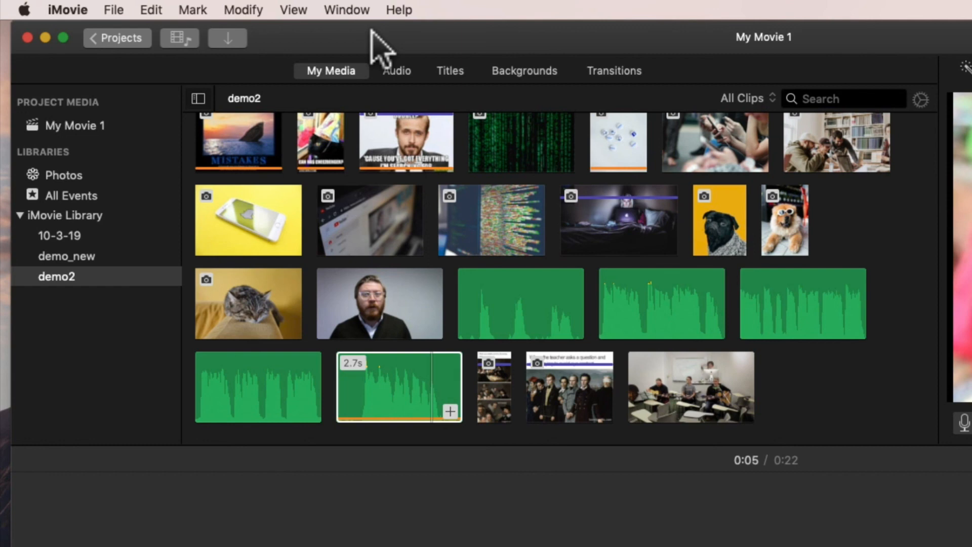
{"action": "left_click", "coordinate": [114, 10]}
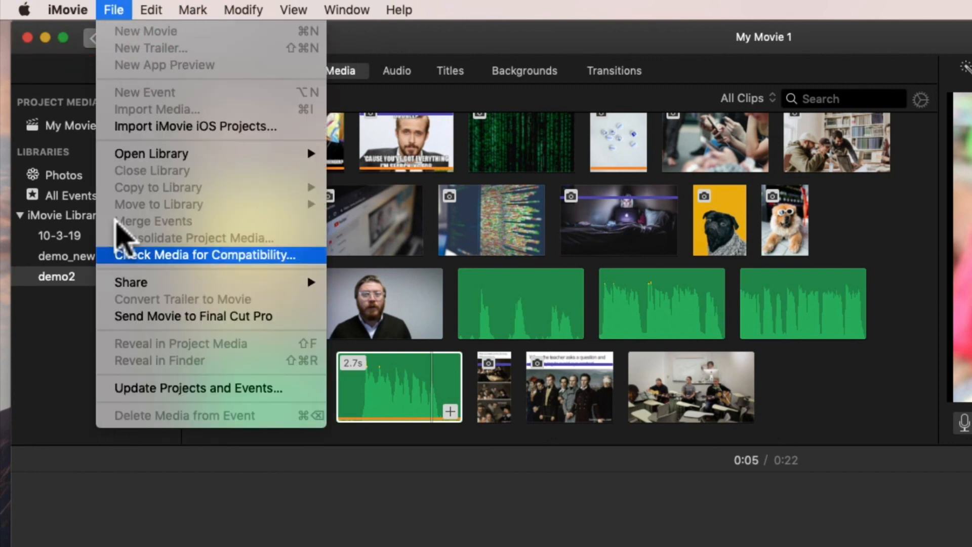
{"action": "mouse_move", "coordinate": [152, 284]}
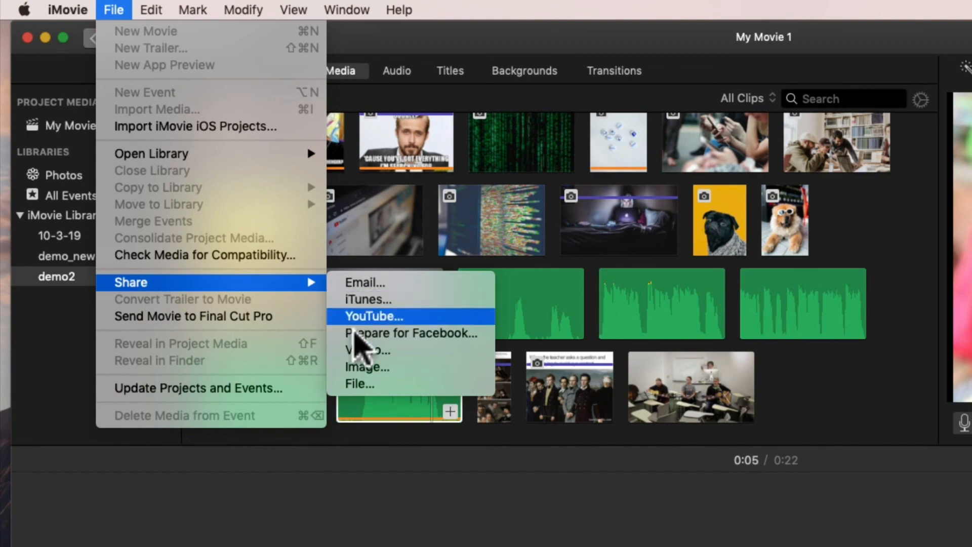
{"action": "left_click", "coordinate": [359, 385]}
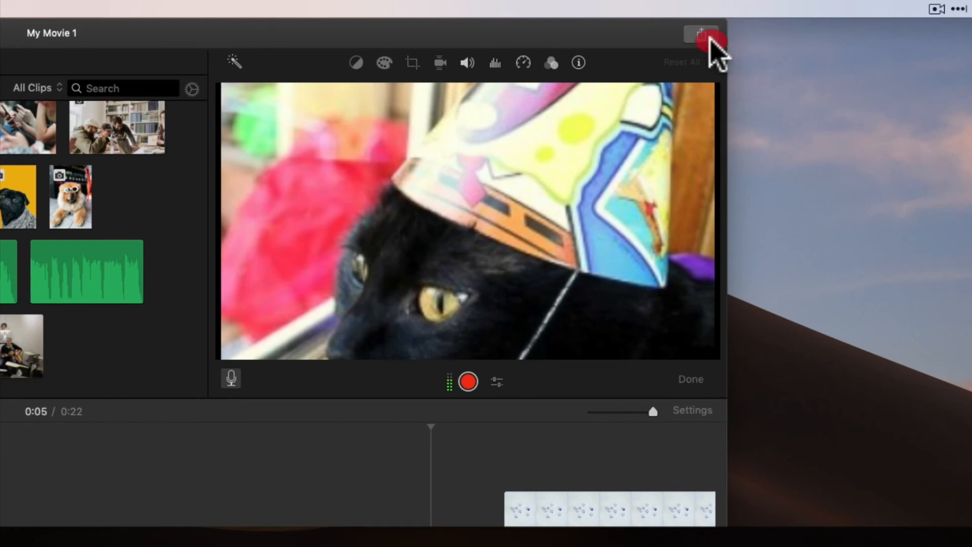
- Start sharing the movie as a file and name the export test
{"action": "left_click", "coordinate": [924, 25]}
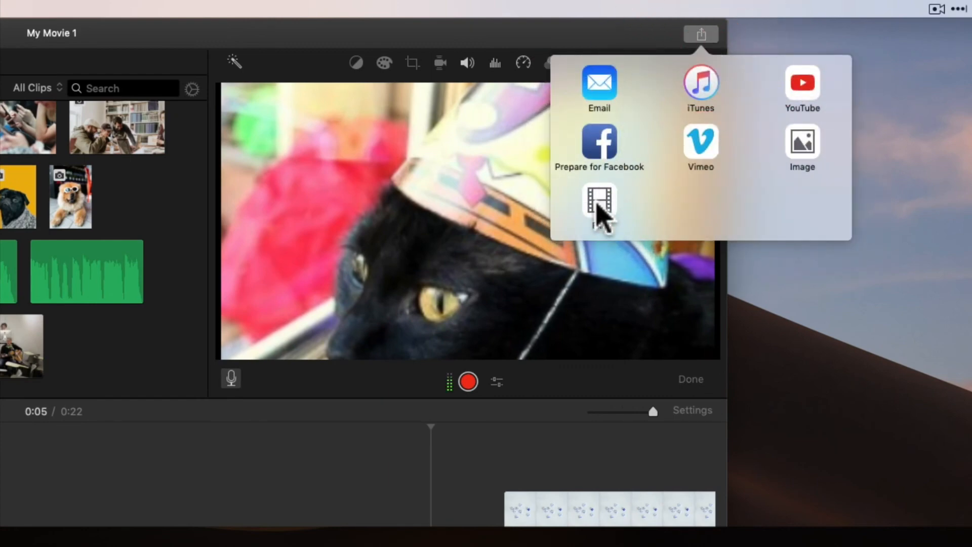
{"action": "left_click", "coordinate": [599, 201]}
{"action": "left_click_drag", "start_coordinate": [597, 202], "coordinate": [362, 184]}
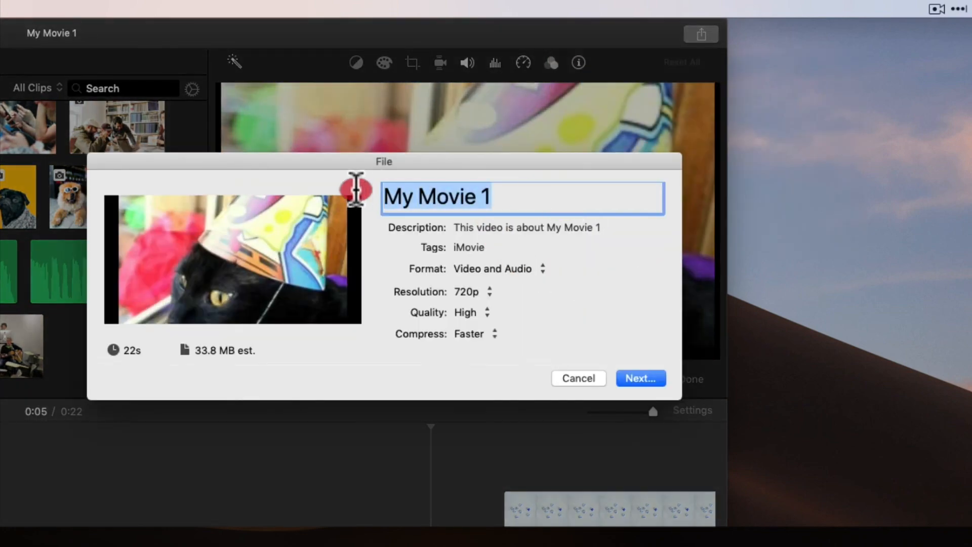
{"action": "type", "text": "test"}
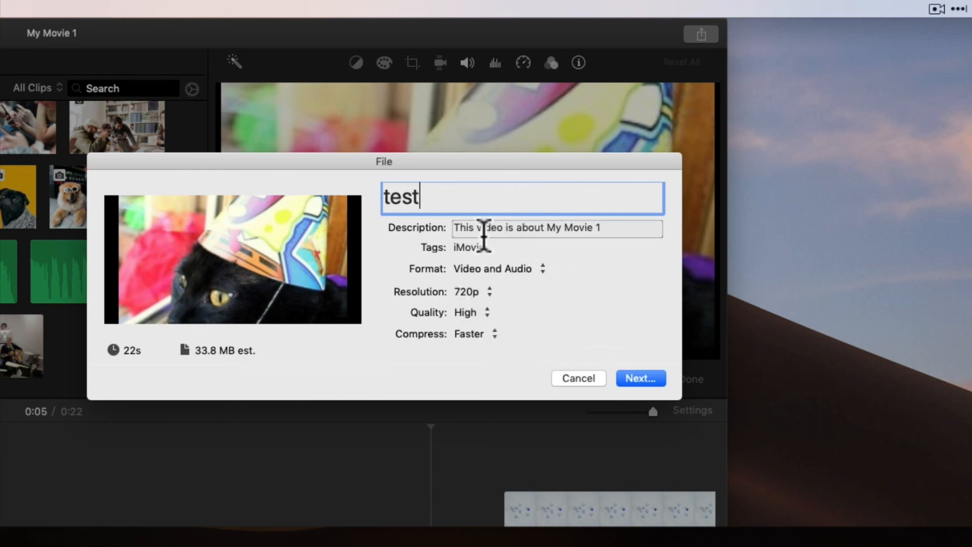
- Check the export resolution choices, try Best (ProRes) quality, and set the quality to Medium
{"action": "left_click", "coordinate": [473, 293]}
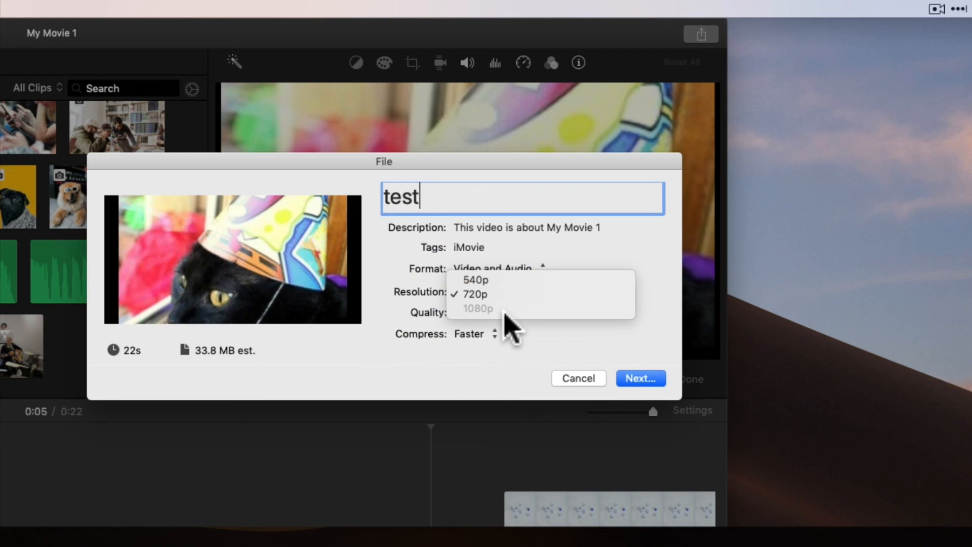
{"action": "left_click", "coordinate": [222, 372]}
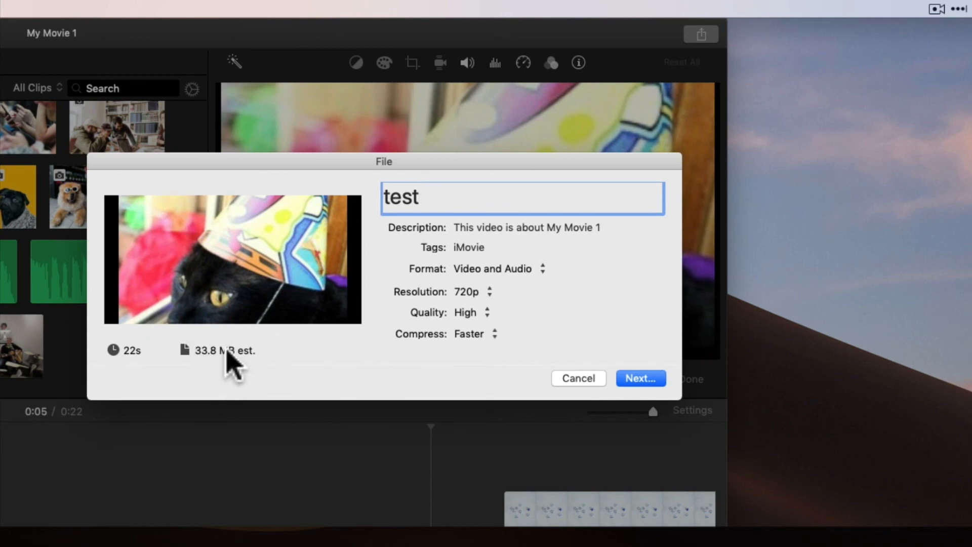
{"action": "left_click", "coordinate": [480, 315]}
{"action": "left_click", "coordinate": [494, 329]}
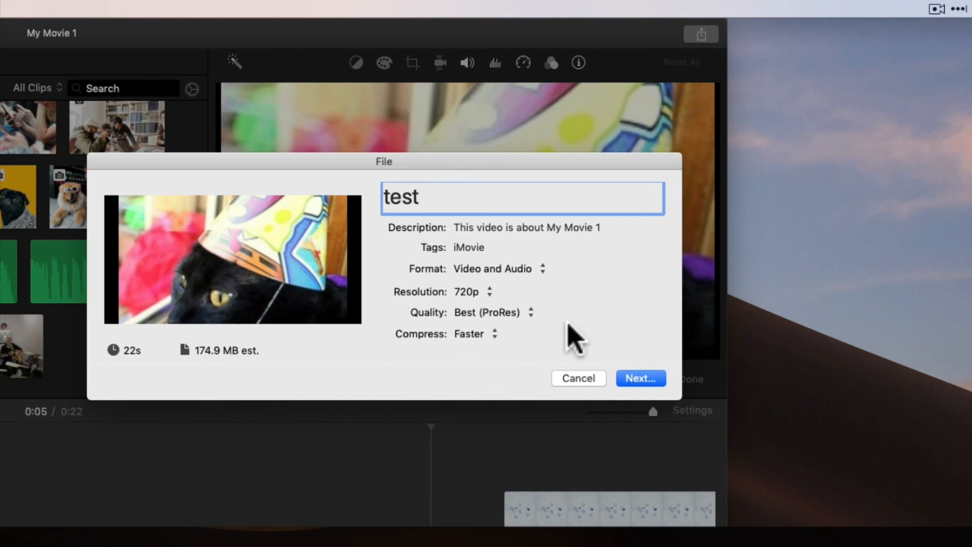
{"action": "left_click", "coordinate": [519, 314]}
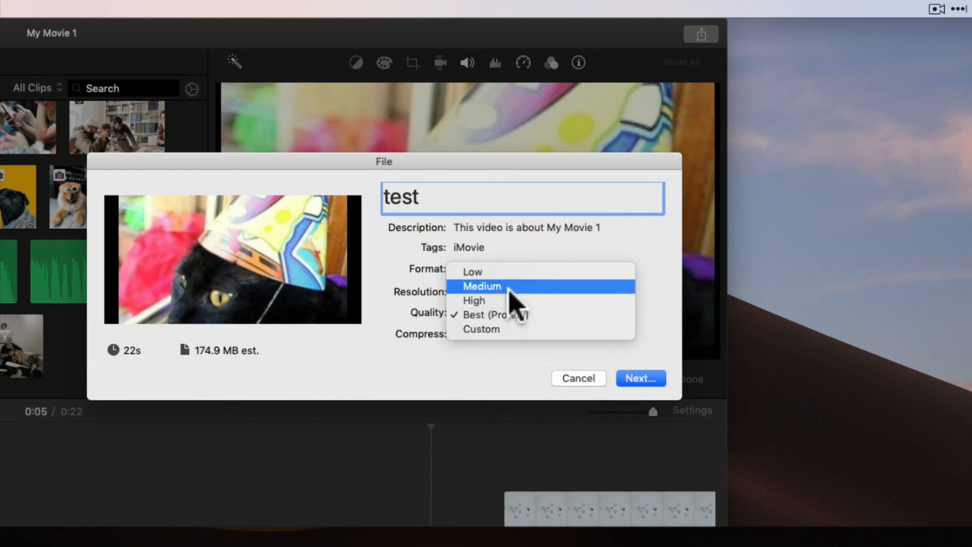
{"action": "left_click", "coordinate": [514, 286]}
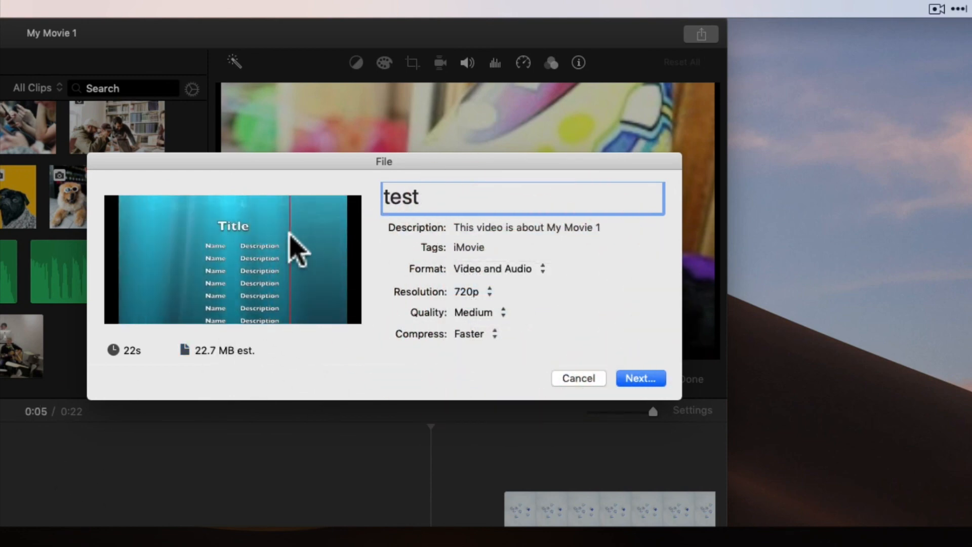
- Review the Quality, Compress and Resolution choices for the export without changing them
{"action": "left_click", "coordinate": [490, 312]}
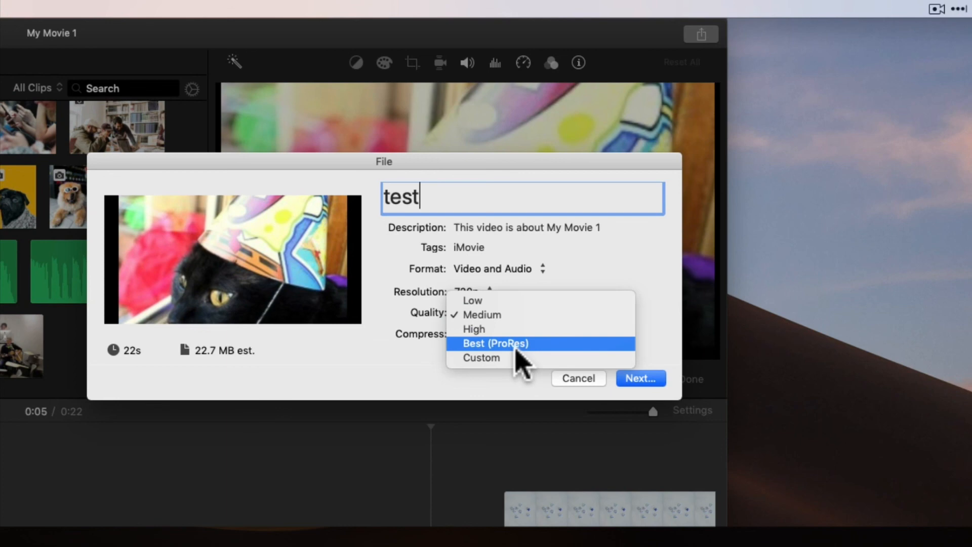
{"action": "left_click", "coordinate": [505, 314]}
{"action": "left_click", "coordinate": [479, 334]}
{"action": "left_click", "coordinate": [521, 336]}
{"action": "left_click", "coordinate": [476, 294]}
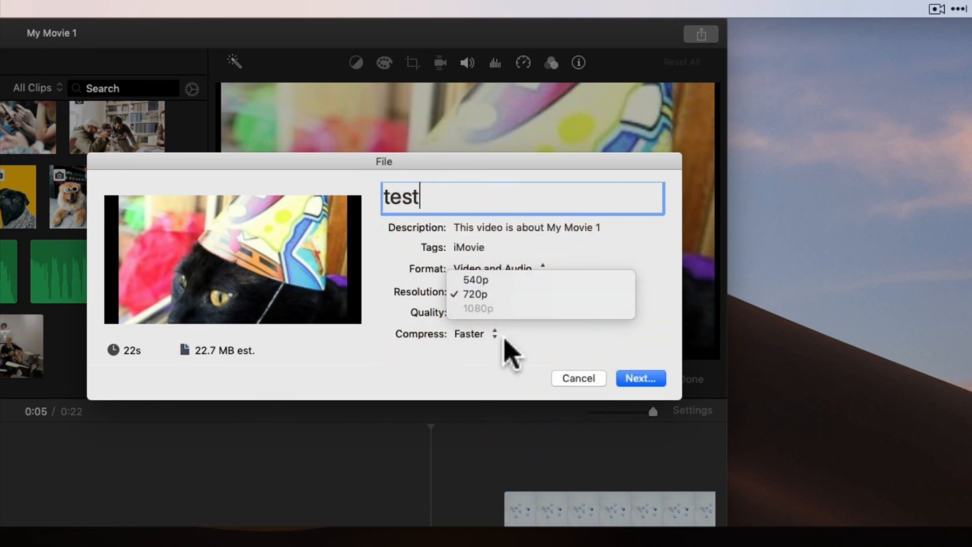
{"action": "left_click", "coordinate": [460, 381]}
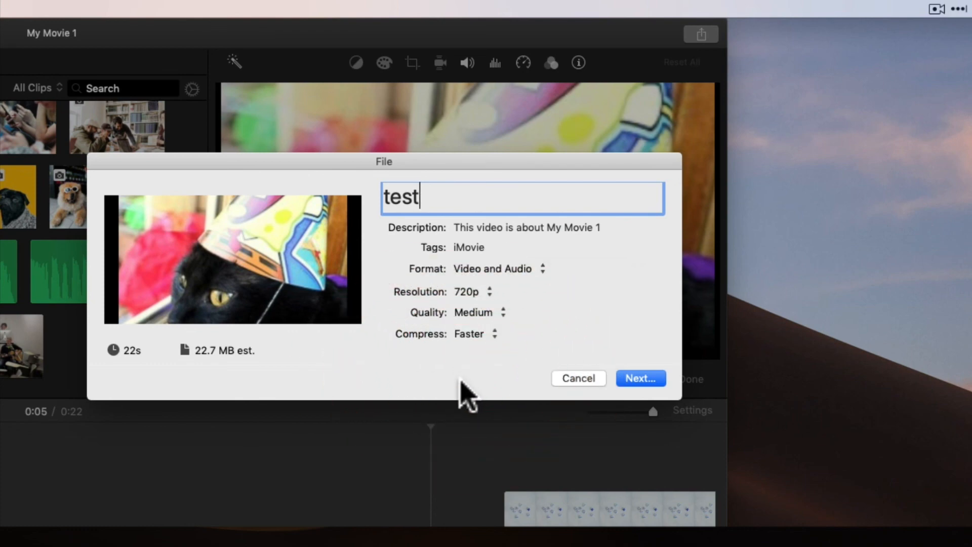
- Save the exported movie as test on the Desktop and reposition its file there
{"action": "left_click", "coordinate": [648, 377]}
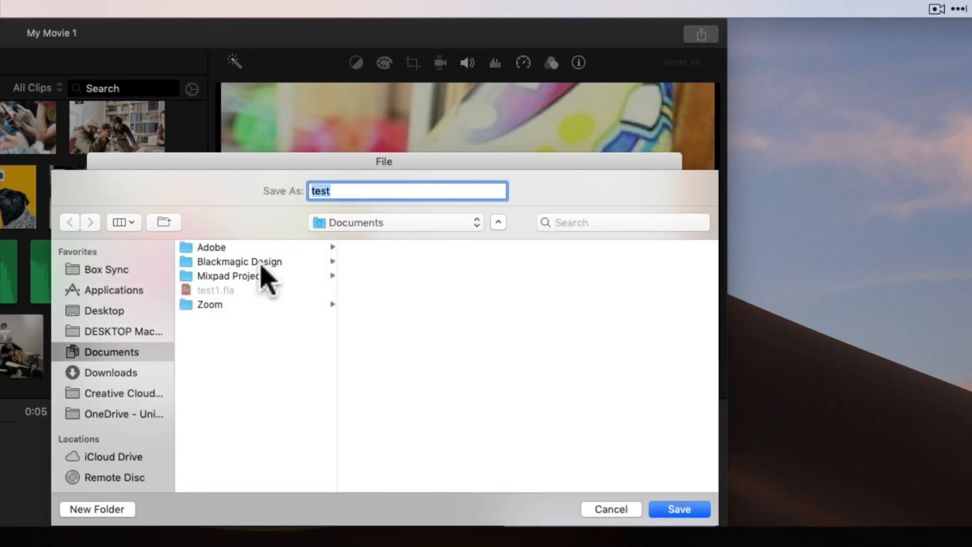
{"action": "left_click", "coordinate": [95, 311]}
{"action": "left_click", "coordinate": [678, 510]}
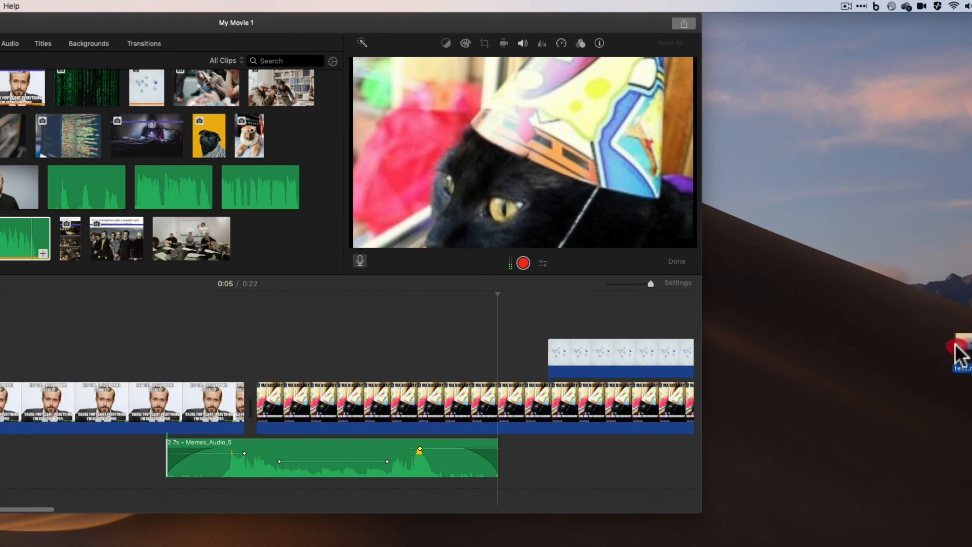
{"action": "left_click_drag", "start_coordinate": [958, 354], "coordinate": [819, 335]}
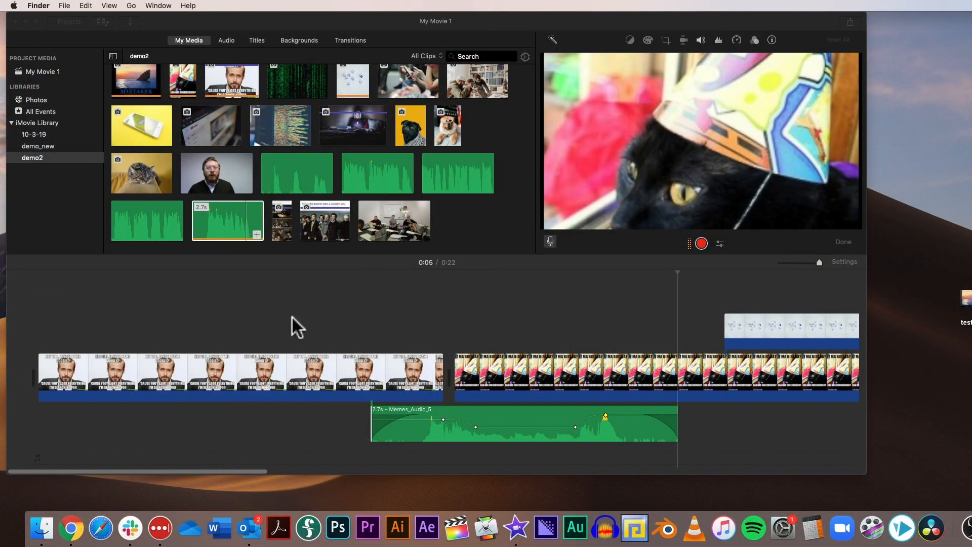
- Switch to Finder, open the home folder's Movies folder, and select the iMovie Library
{"action": "left_click", "coordinate": [240, 24]}
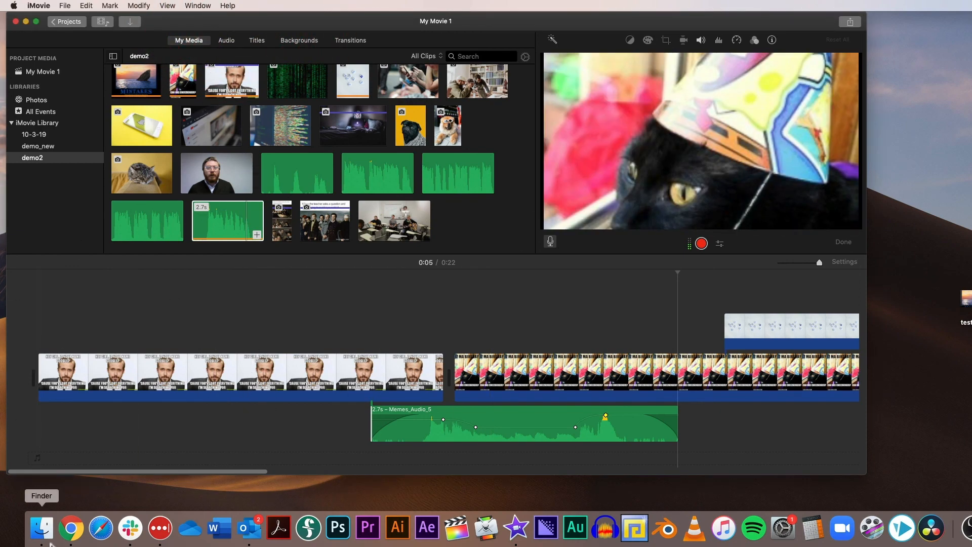
{"action": "left_click", "coordinate": [44, 535]}
{"action": "left_click_drag", "start_coordinate": [103, 159], "coordinate": [197, 220]}
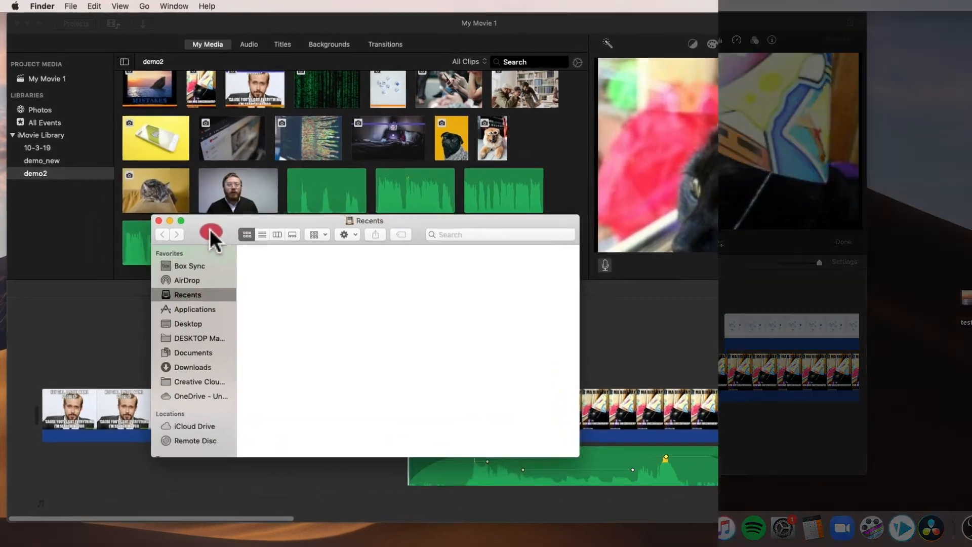
{"action": "left_click", "coordinate": [142, 6]}
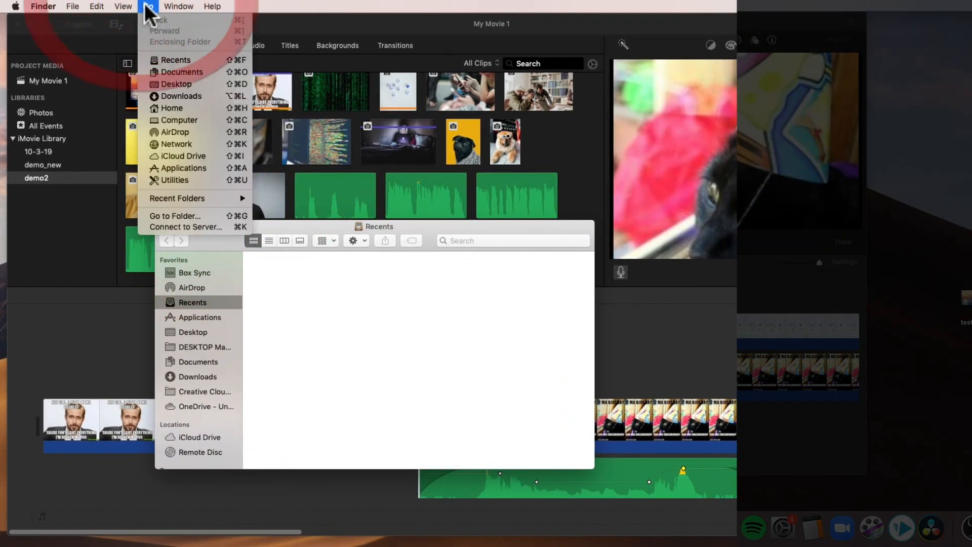
{"action": "left_click", "coordinate": [182, 109]}
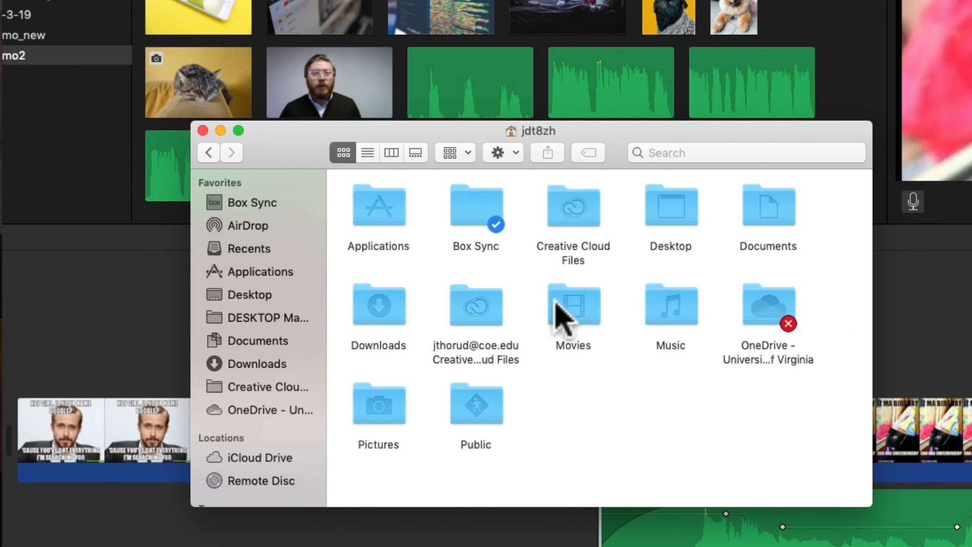
{"action": "double_click", "coordinate": [557, 303]}
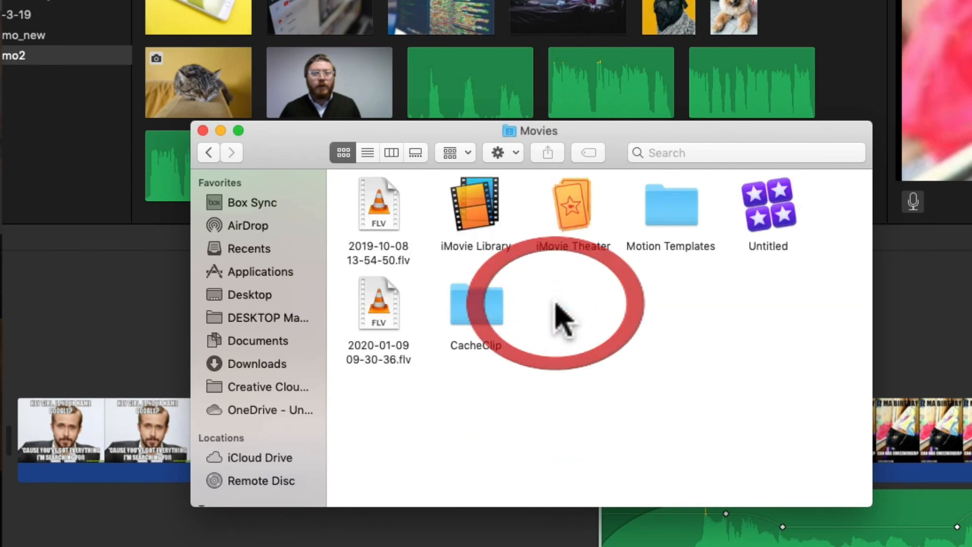
{"action": "left_click", "coordinate": [468, 207]}
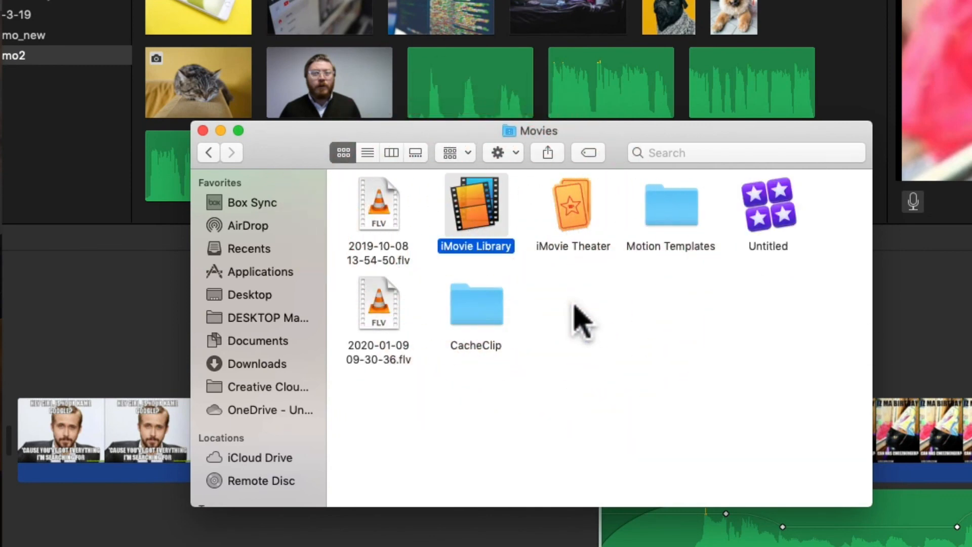